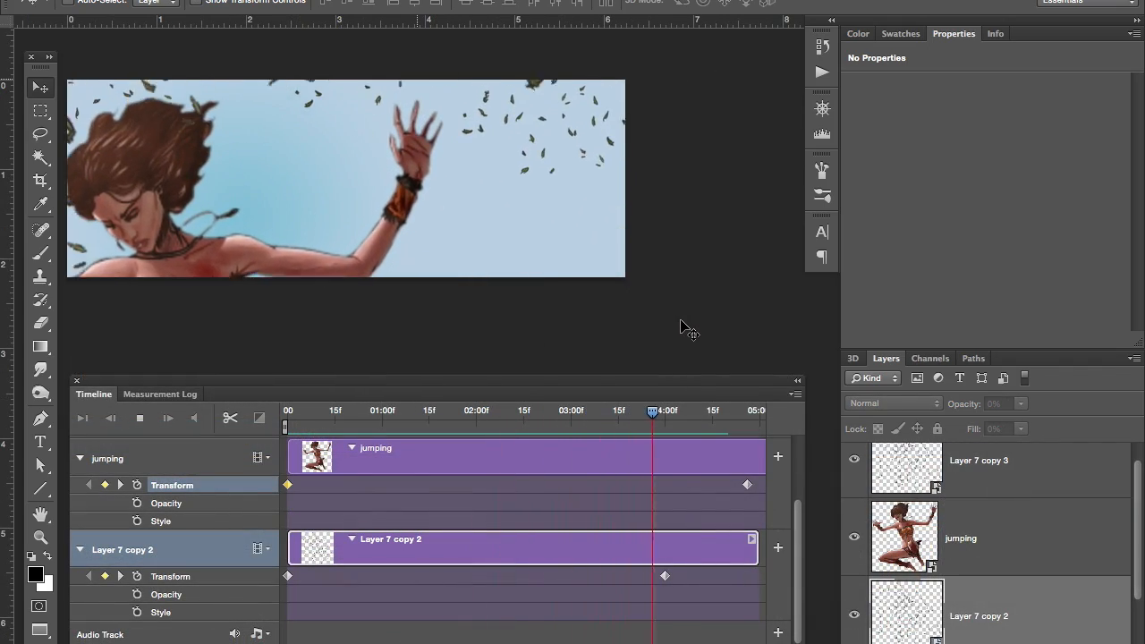
# Scrub back through the jumping figure's timeline and toggle the animation playback
pyautogui.moveTo(684, 412); pyautogui.dragTo(602, 412)
pyautogui.press('space')
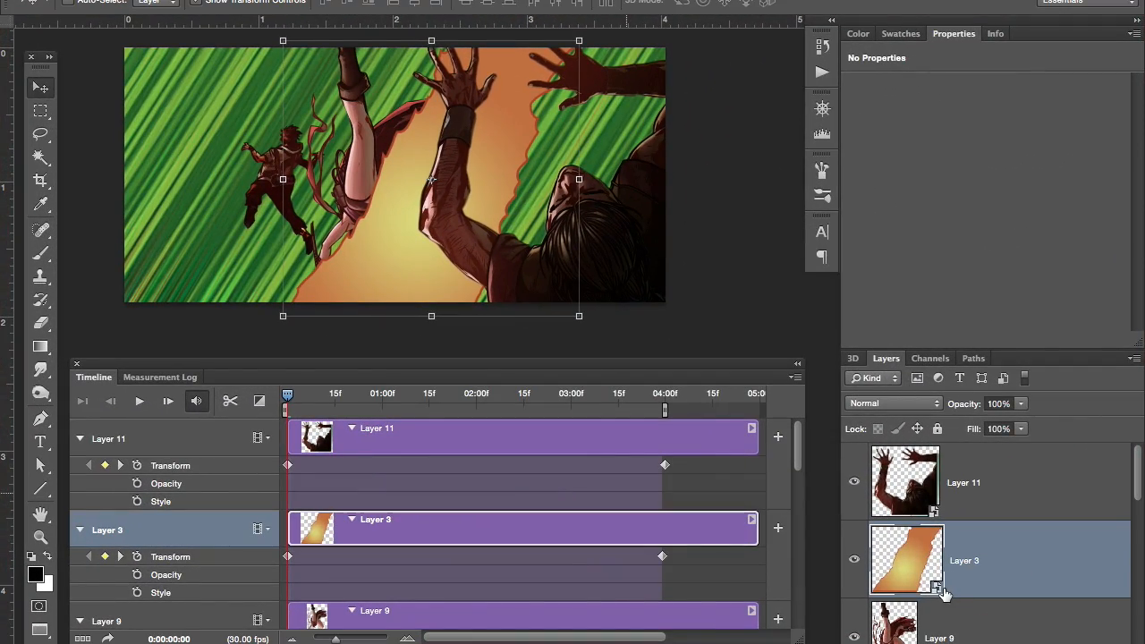
# Hide the orange Layer 3 to check the artwork behind it, and show it again
pyautogui.click(854, 560)
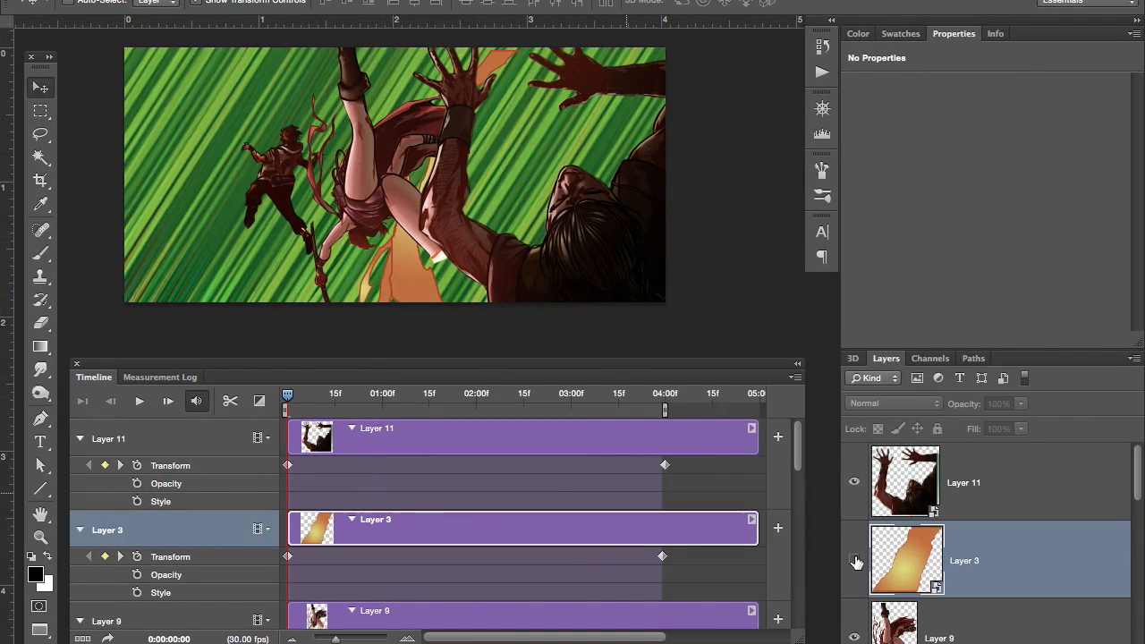
pyautogui.click(855, 560)
pyautogui.click(31, 438)
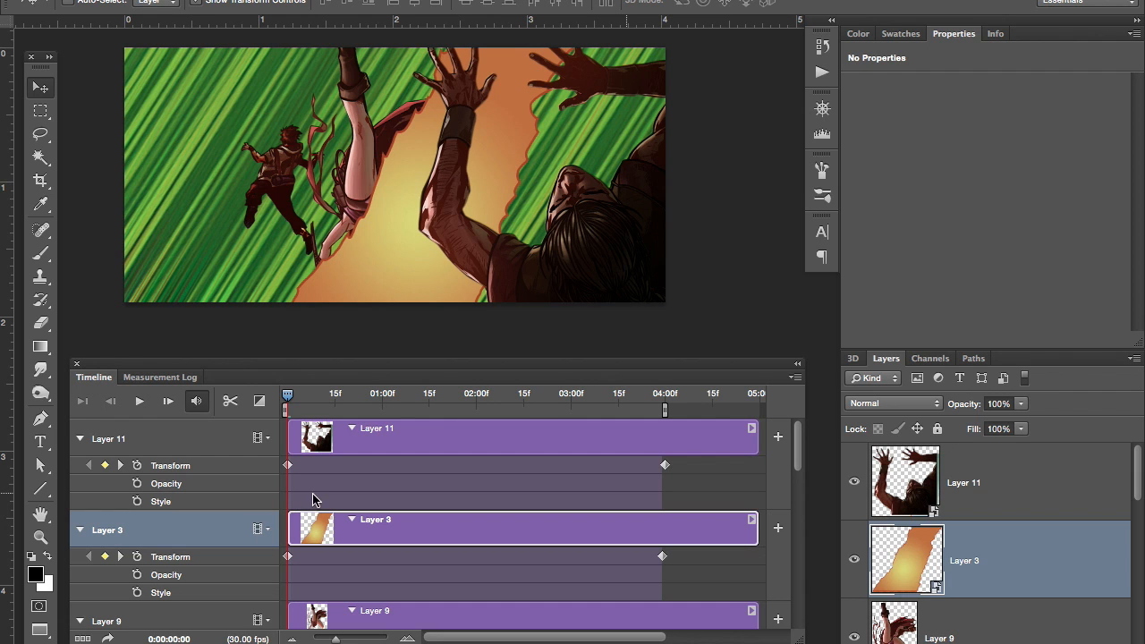
pyautogui.scroll(3, 439, 287)
pyautogui.scroll(-3, 439, 287)
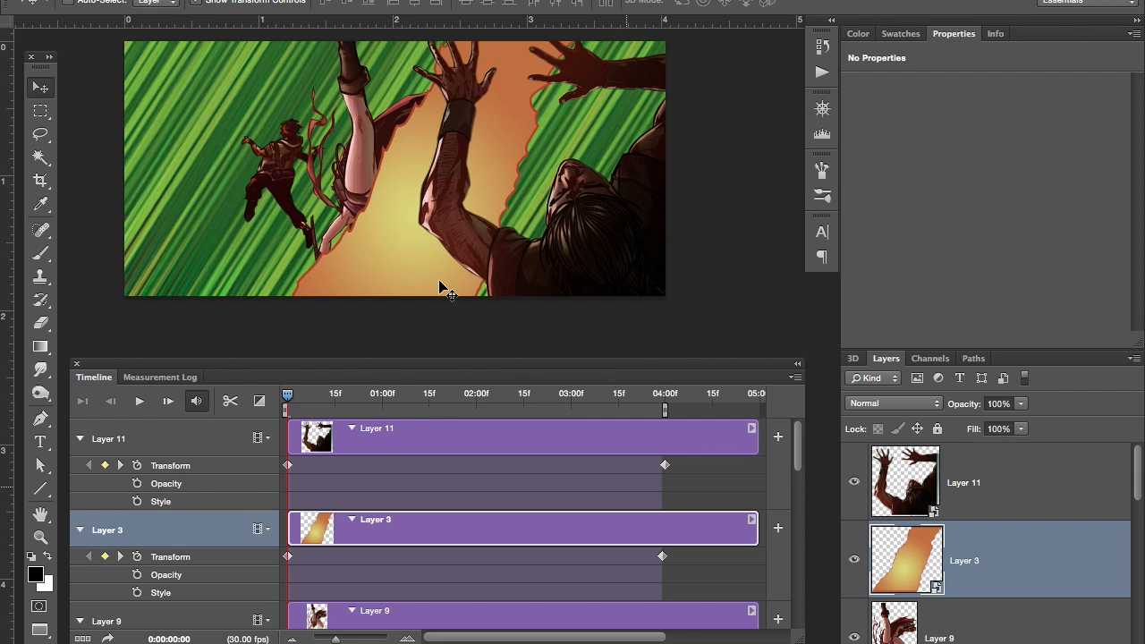
# Try enlarging the orange Layer 3 from its lower-left corner beyond the canvas, and undo the scaling
pyautogui.press('super+minus')
pyautogui.press('super+minus')
pyautogui.scroll(-5, 439, 287)
pyautogui.hscroll(2, 439, 287)
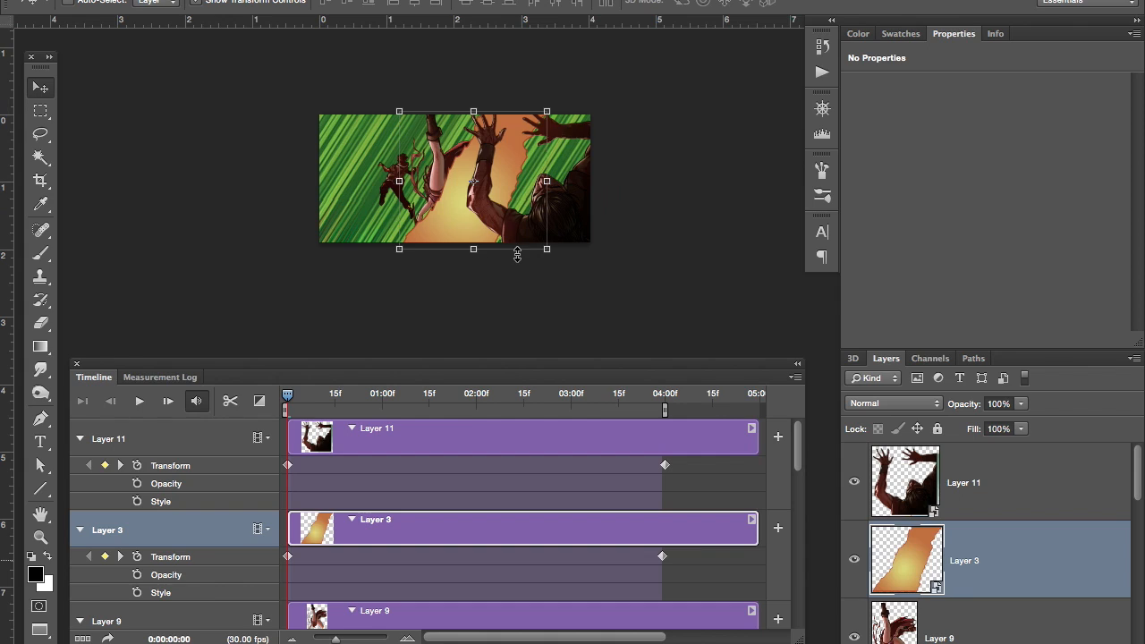
pyautogui.click(399, 249)
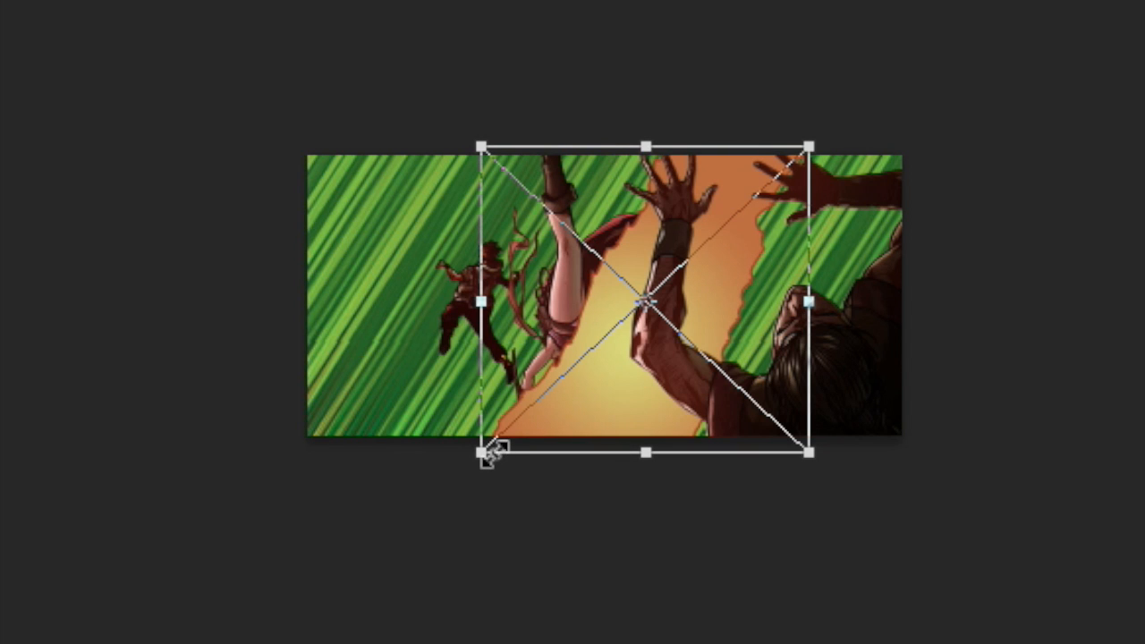
pyautogui.moveTo(481, 453); pyautogui.dragTo(379, 460)
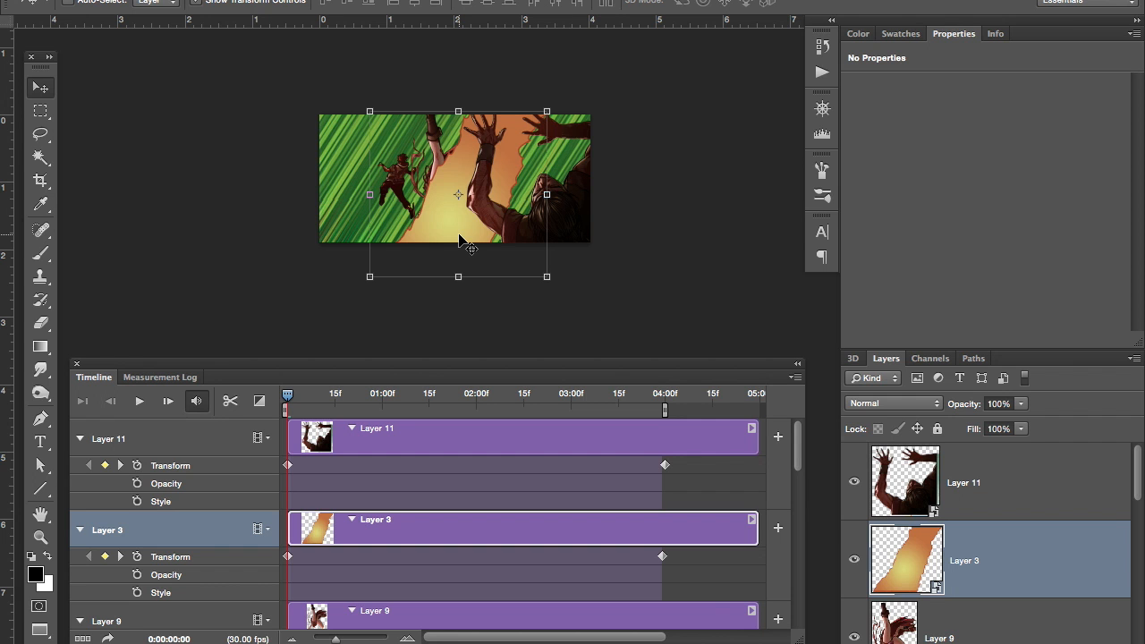
pyautogui.press('super+z')
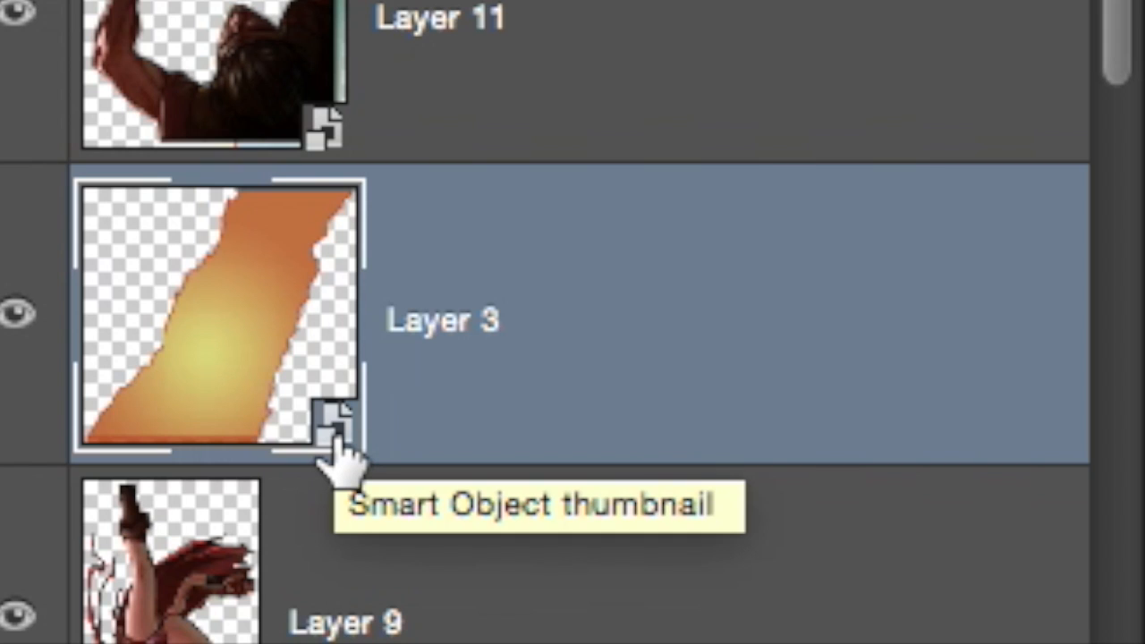
# Open the smart object contents of Layer 3 and bring the entire orange shape into clear view above the timeline
pyautogui.doubleClick(334, 433)
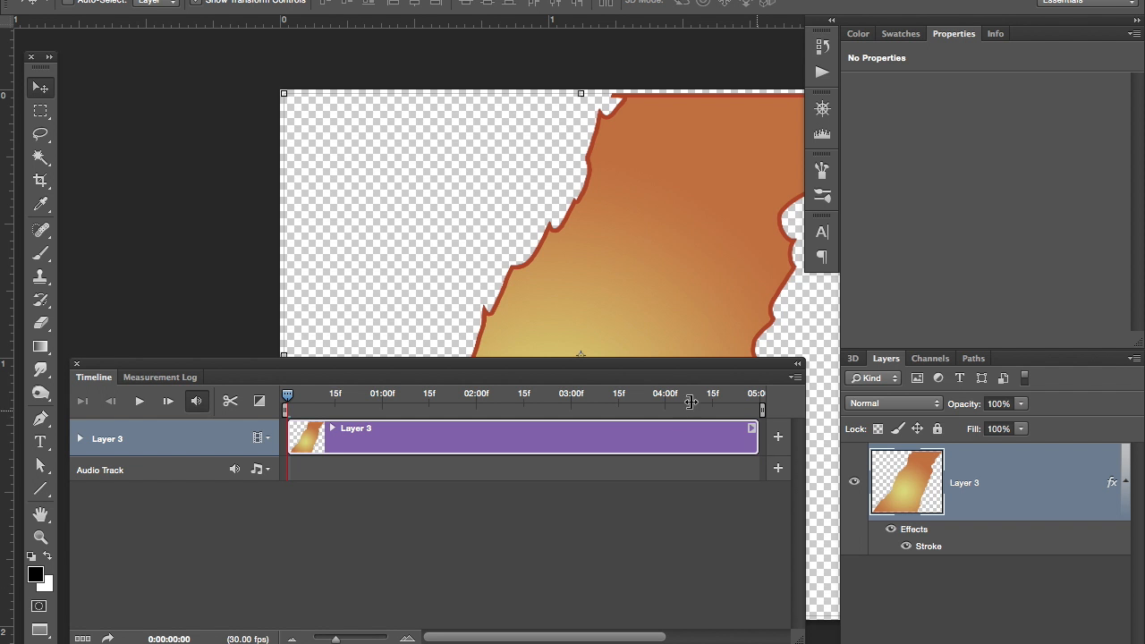
pyautogui.hscroll(4, 493, 270)
pyautogui.scroll(-2, 493, 270)
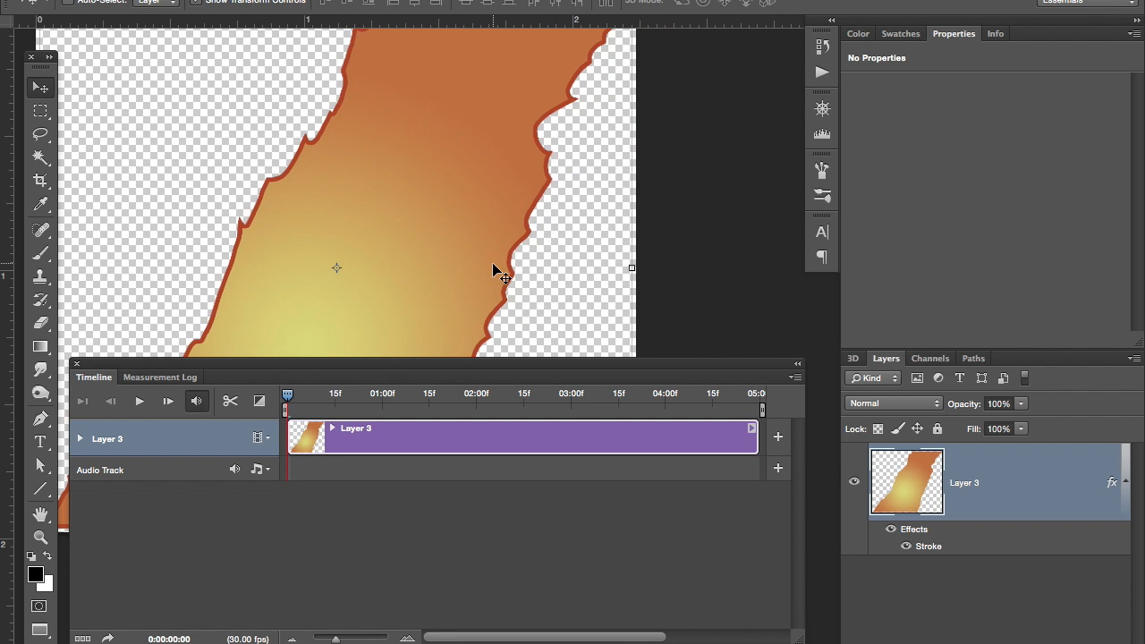
pyautogui.scroll(-2, 493, 270)
pyautogui.hscroll(-1, 493, 270)
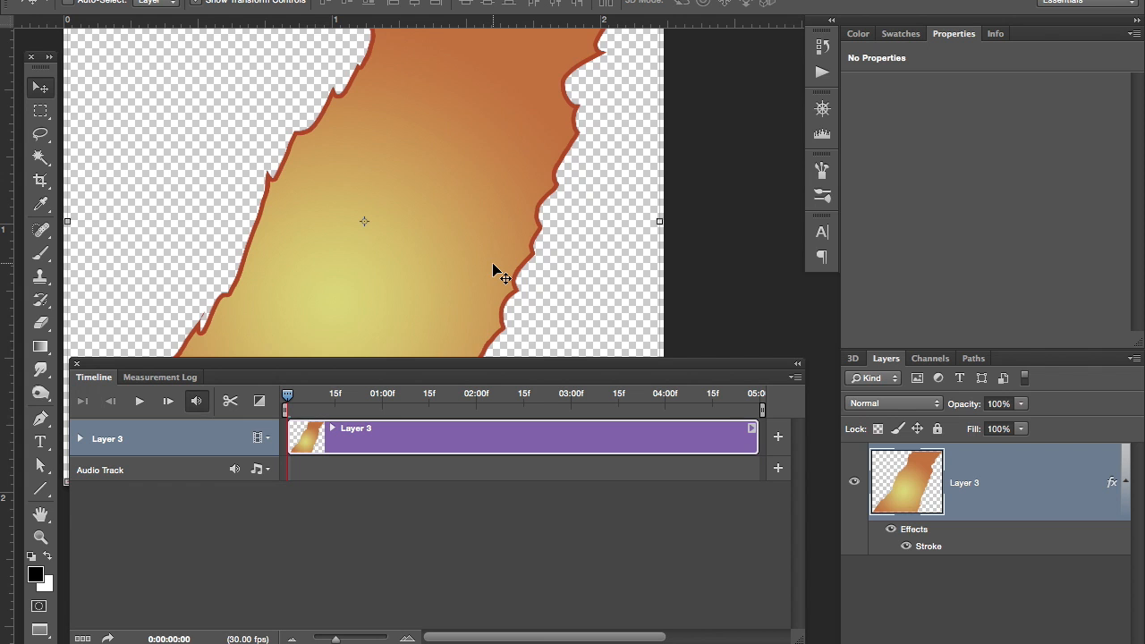
pyautogui.moveTo(345, 369); pyautogui.dragTo(350, 516)
pyautogui.press('super+minus')
pyautogui.press('super+minus')
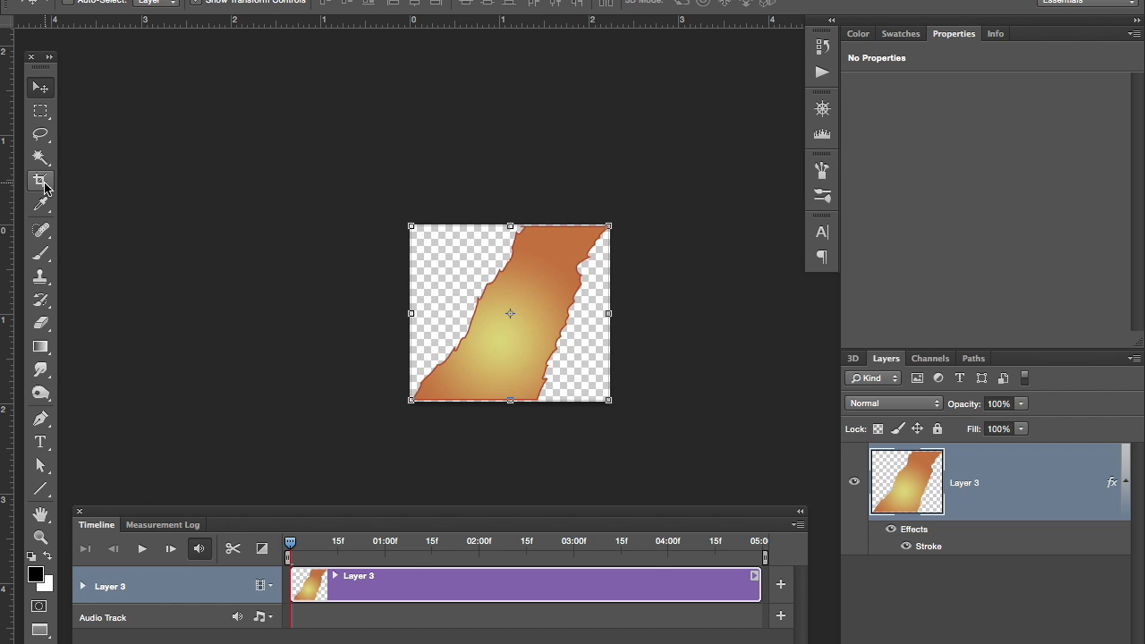
# Extend the smart object's canvas above and below the orange shape with the Crop tool, and apply the crop
pyautogui.click(41, 180)
pyautogui.moveTo(507, 230); pyautogui.dragTo(537, 213)
pyautogui.moveTo(516, 369); pyautogui.dragTo(512, 469)
pyautogui.click(39, 91)
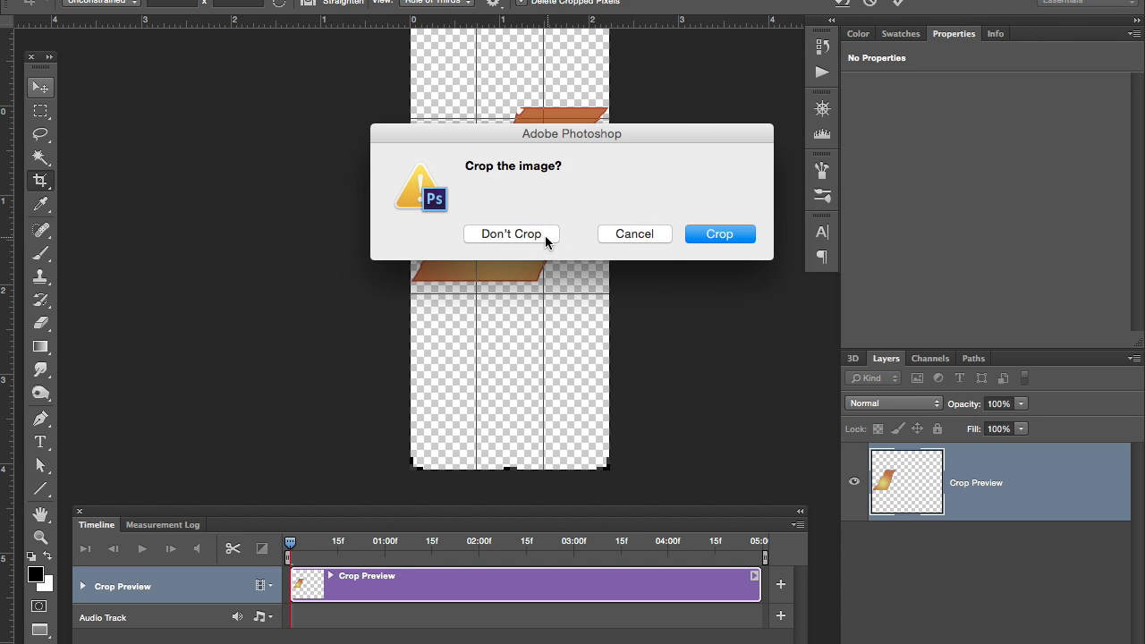
pyautogui.click(737, 242)
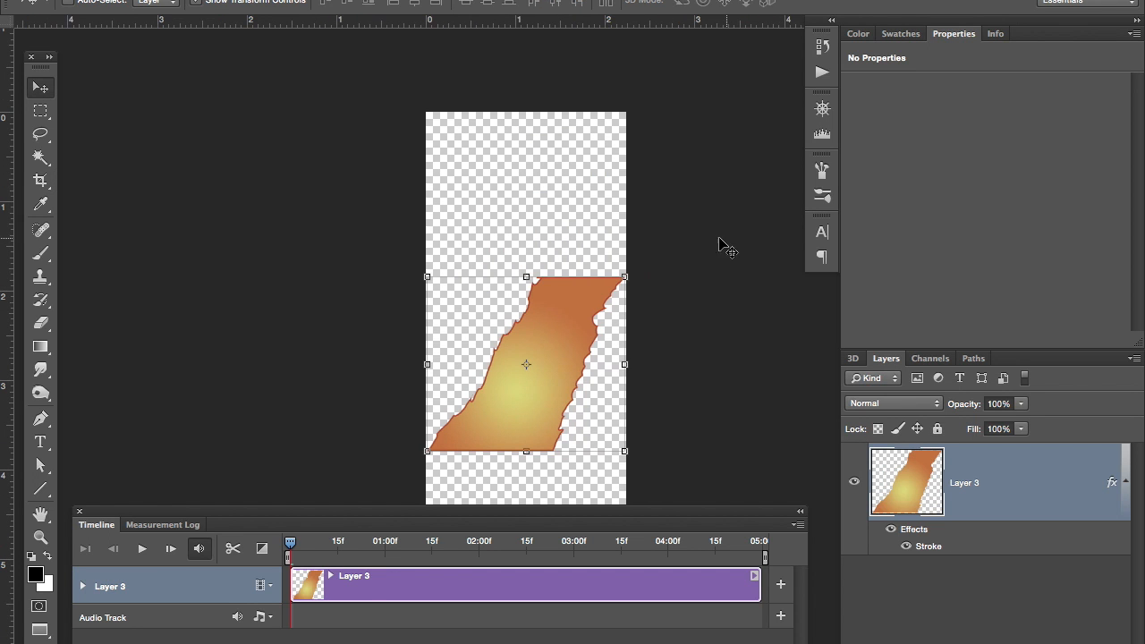
# Stretch the orange shape vertically to fill the full height of the extended canvas, and apply the transform
pyautogui.moveTo(523, 275); pyautogui.dragTo(524, 111)
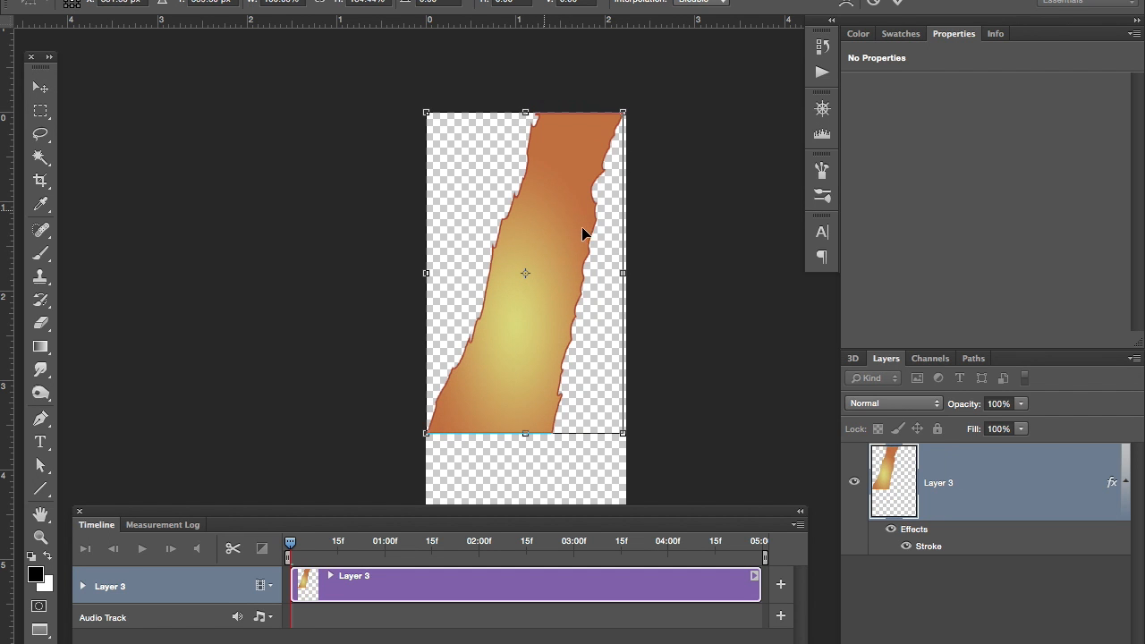
pyautogui.scroll(-5, 584, 233)
pyautogui.scroll(-4, 585, 269)
pyautogui.moveTo(525, 230); pyautogui.dragTo(527, 437)
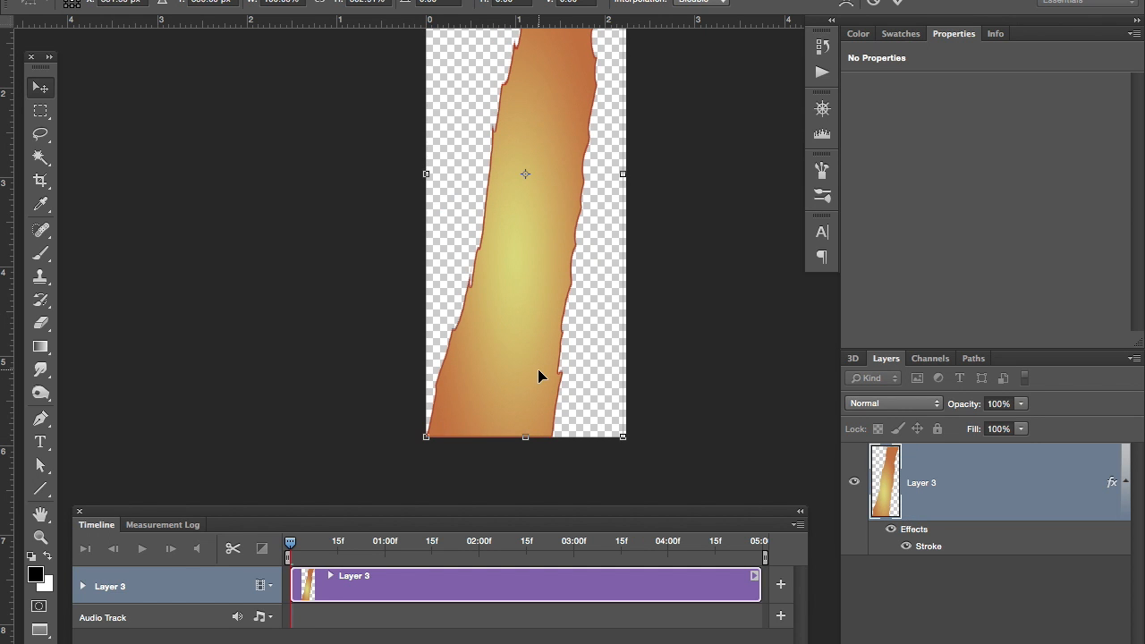
pyautogui.press('Return')
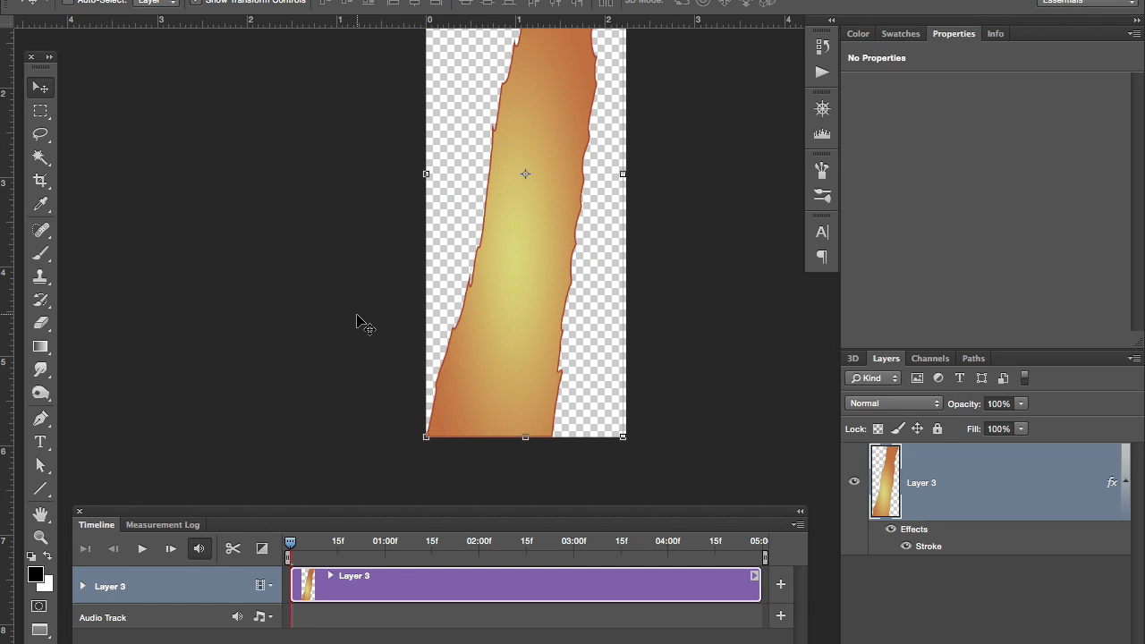
# Close the edited smart object with its changes saved, and reposition the lengthened Layer 3 in the main scene
pyautogui.press('super+w')
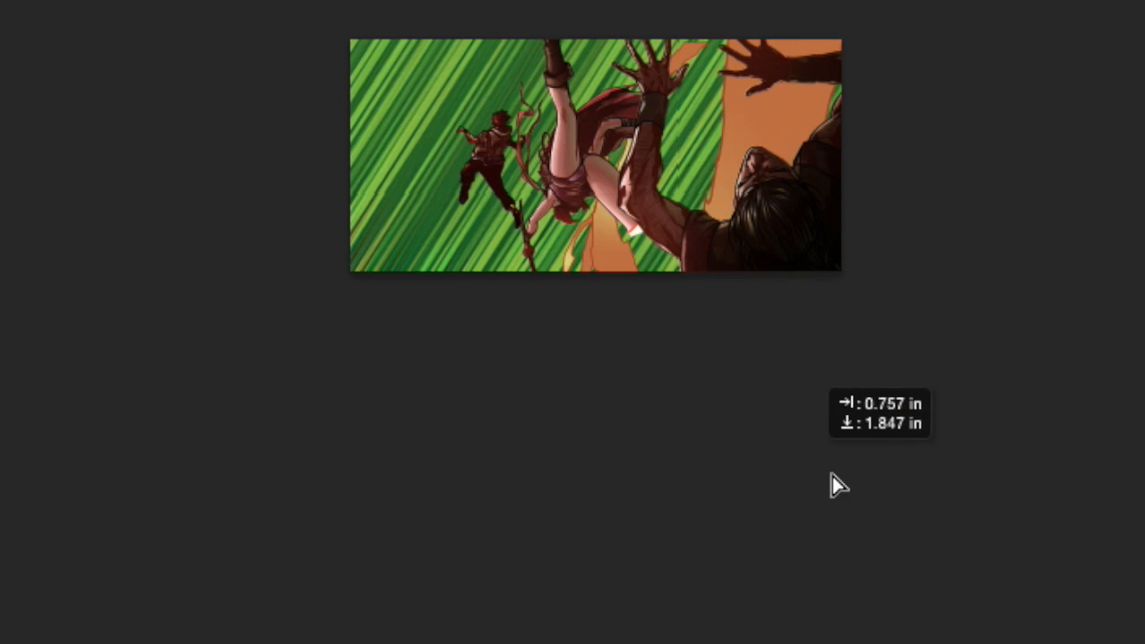
pyautogui.moveTo(832, 483); pyautogui.dragTo(657, 266)
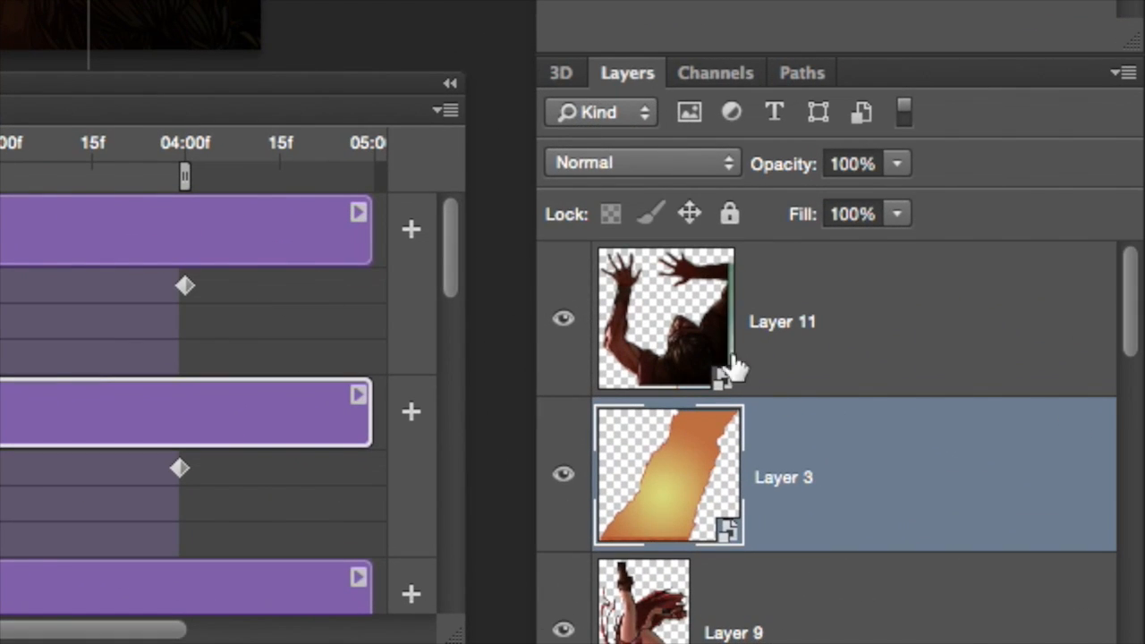
# Look through the scene's layer stack and scrub the timeline to review the layers' motion
pyautogui.scroll(-2, 749, 388)
pyautogui.scroll(2, 754, 391)
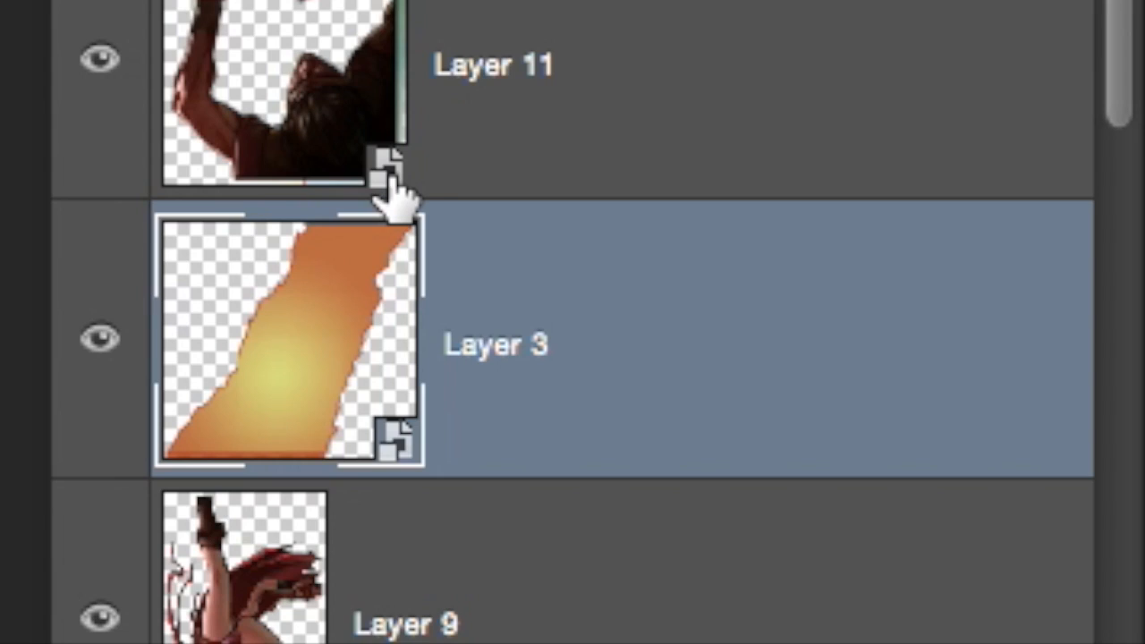
pyautogui.scroll(-10, 724, 391)
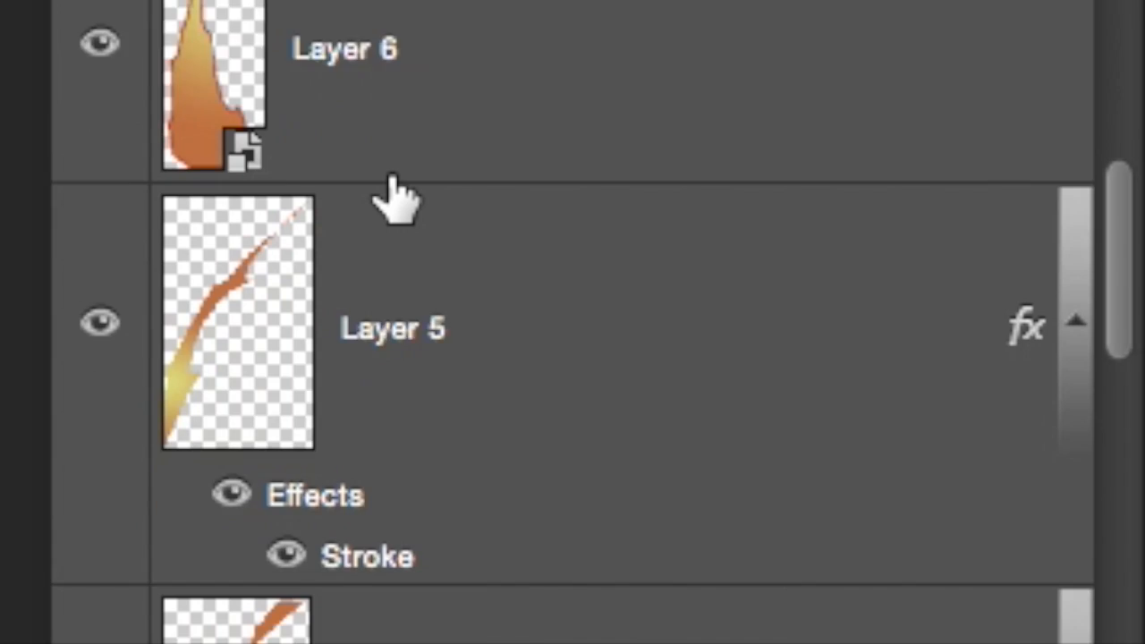
pyautogui.scroll(-10, 396, 198)
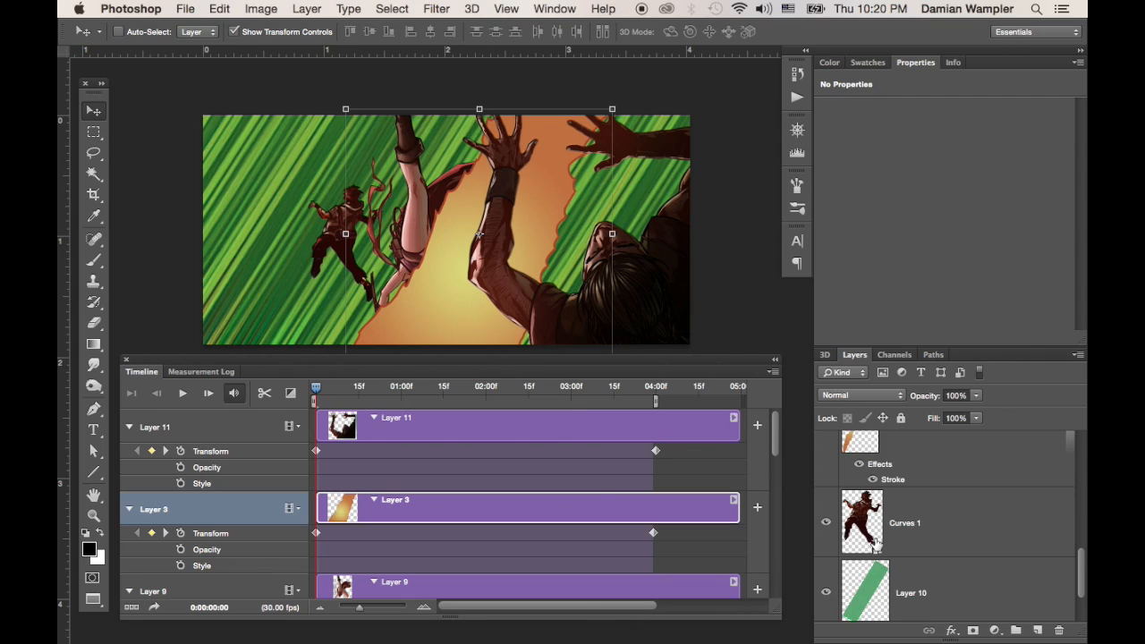
pyautogui.scroll(10, 259, 438)
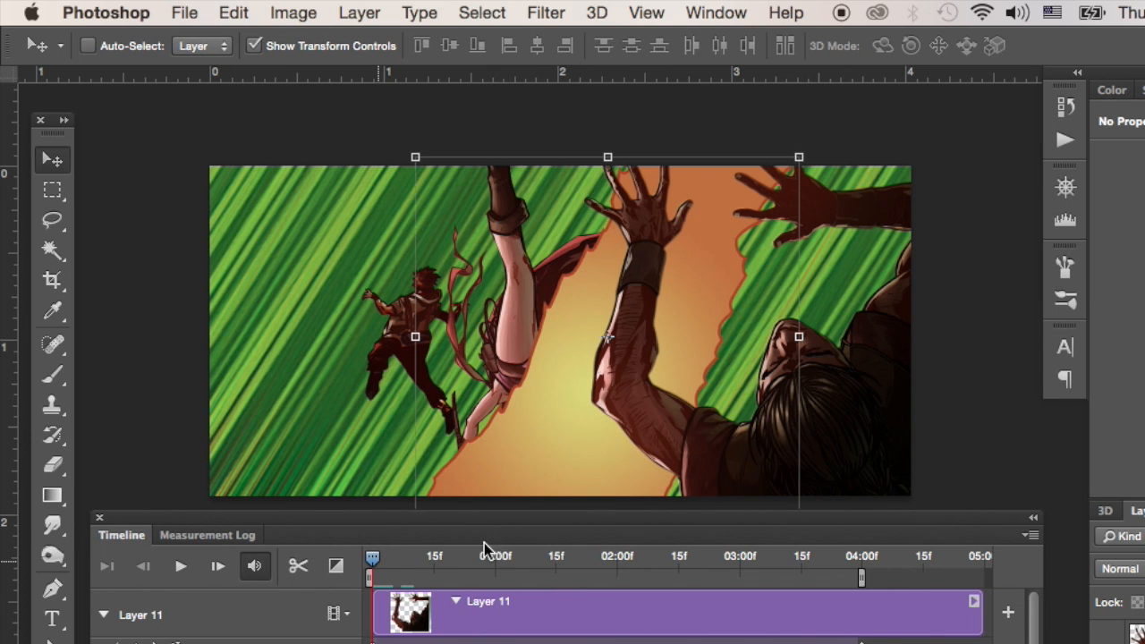
pyautogui.click(375, 558)
pyautogui.moveTo(378, 567); pyautogui.dragTo(650, 536)
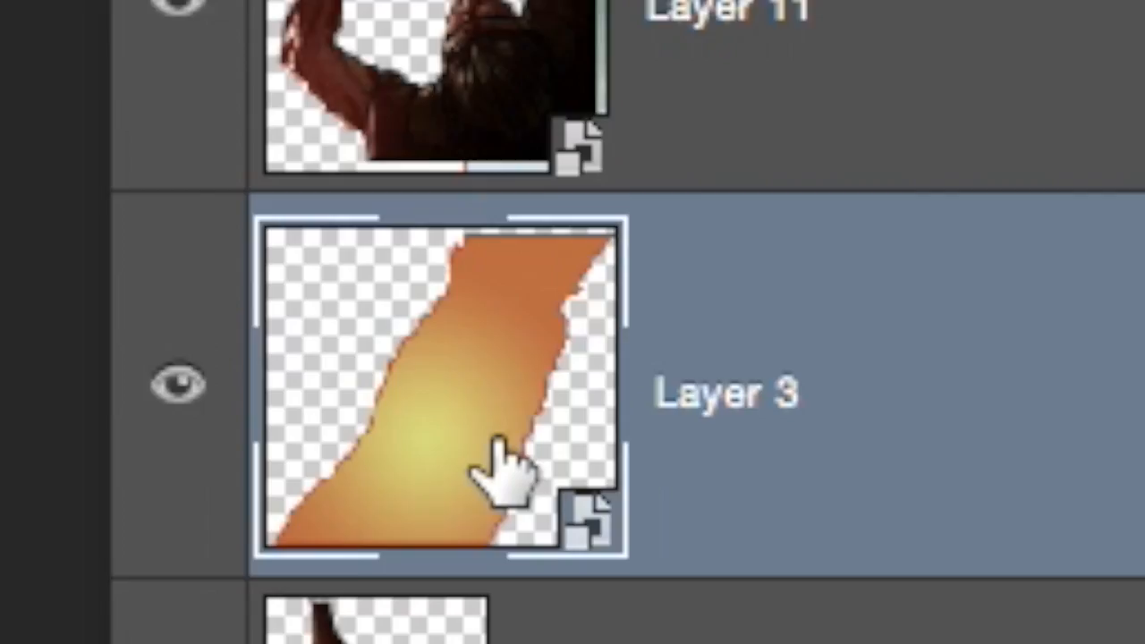
# Select the small falling figure's Curves 1 layer and scrub the timeline with only the two dark figures shown
pyautogui.scroll(-5, 885, 553)
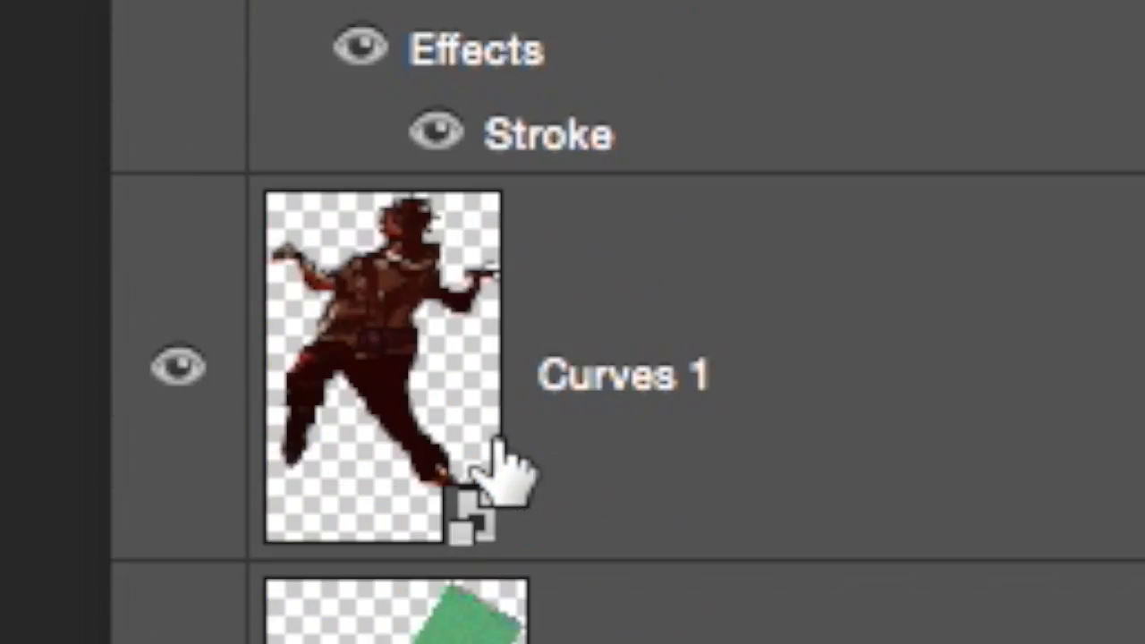
pyautogui.click(884, 552)
pyautogui.press('super+t')
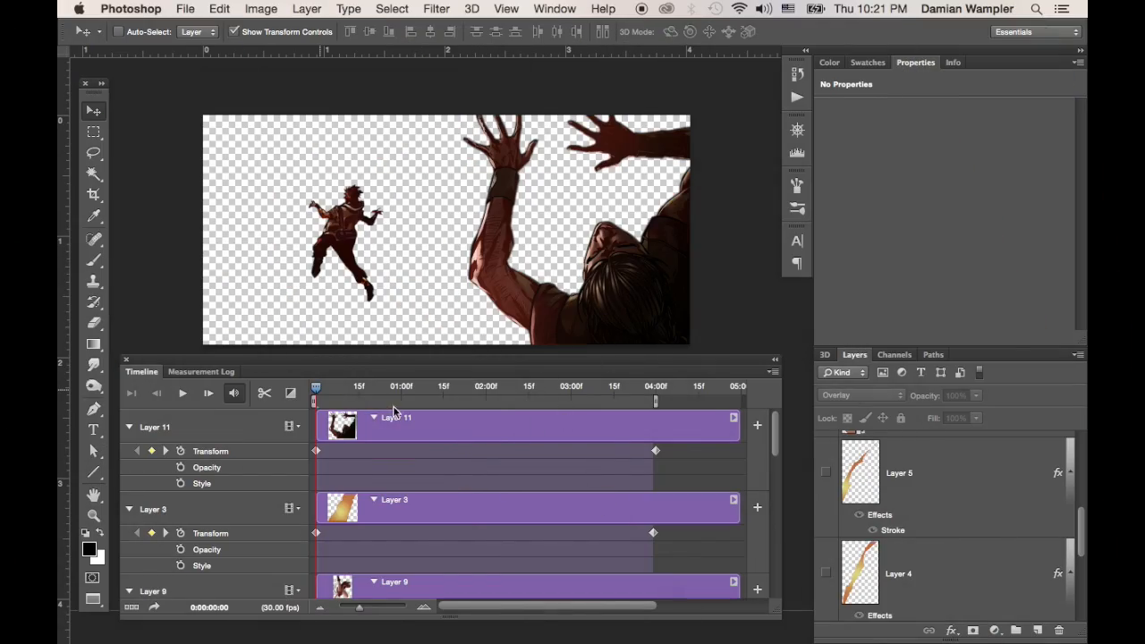
pyautogui.moveTo(320, 394)
pyautogui.mouseDown()
pyautogui.moveTo(492, 392)
pyautogui.moveTo(316, 390)
pyautogui.mouseUp()
pyautogui.scroll(-5, 938, 560)
pyautogui.scroll(2, 938, 560)
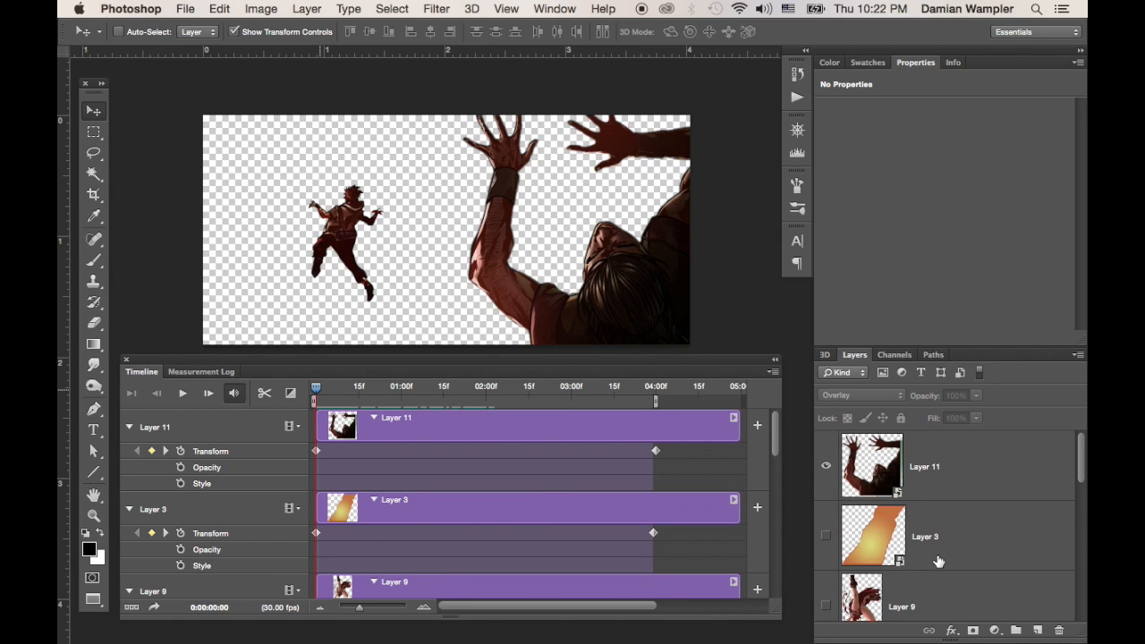
# Select the large foreground figure's Layer 11 and locate the Curves 1 layer in the stack
pyautogui.click(879, 471)
pyautogui.scroll(-6, 886, 577)
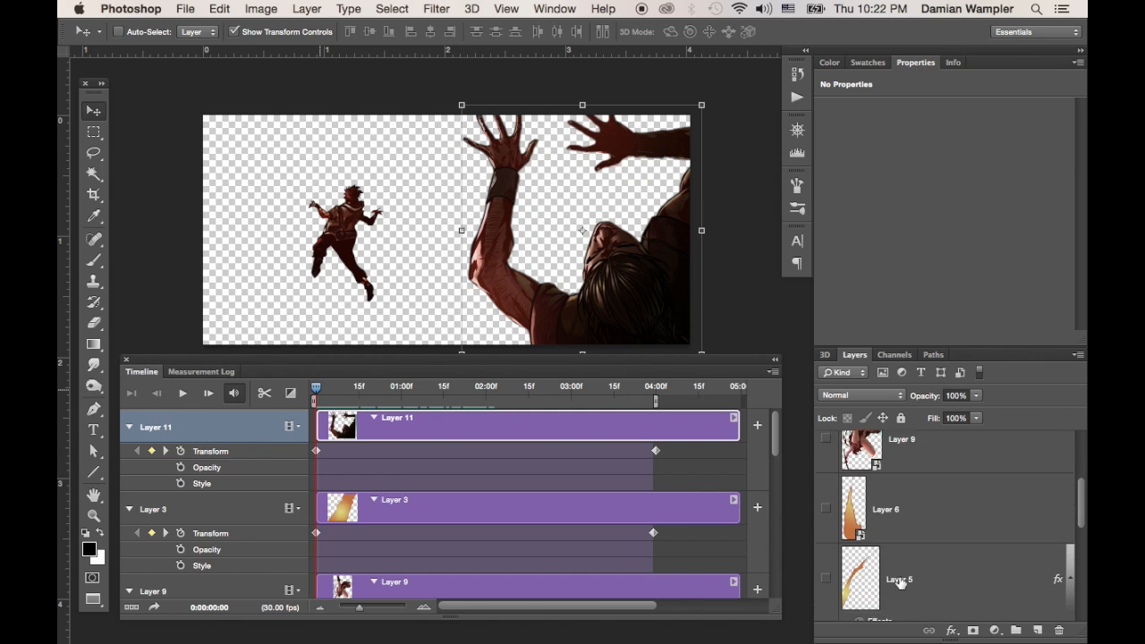
pyautogui.scroll(-3, 899, 582)
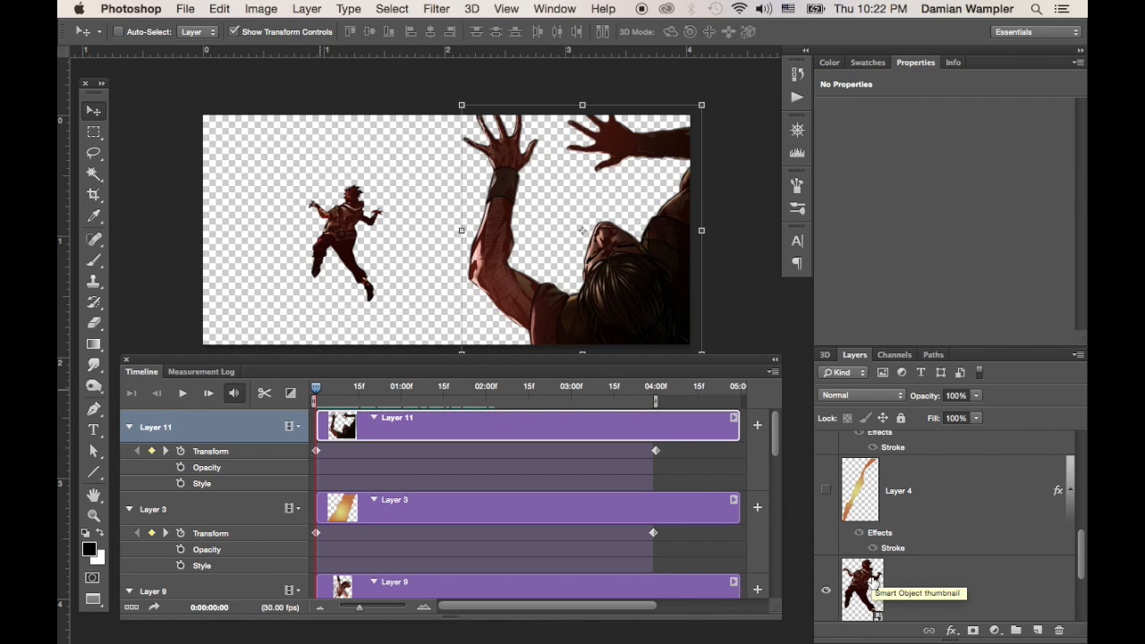
pyautogui.scroll(-2, 857, 526)
pyautogui.scroll(-2, 859, 525)
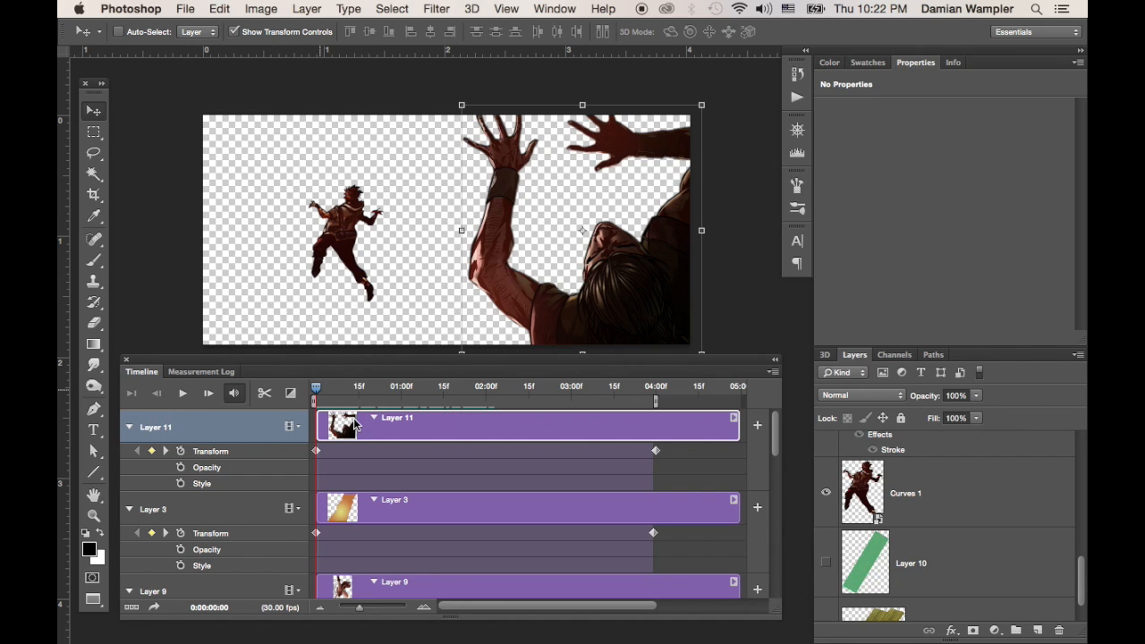
# Convert the Curves 1 and Layer 11 figures together into one smart object and expand its animation properties in the timeline
pyautogui.click(957, 492)
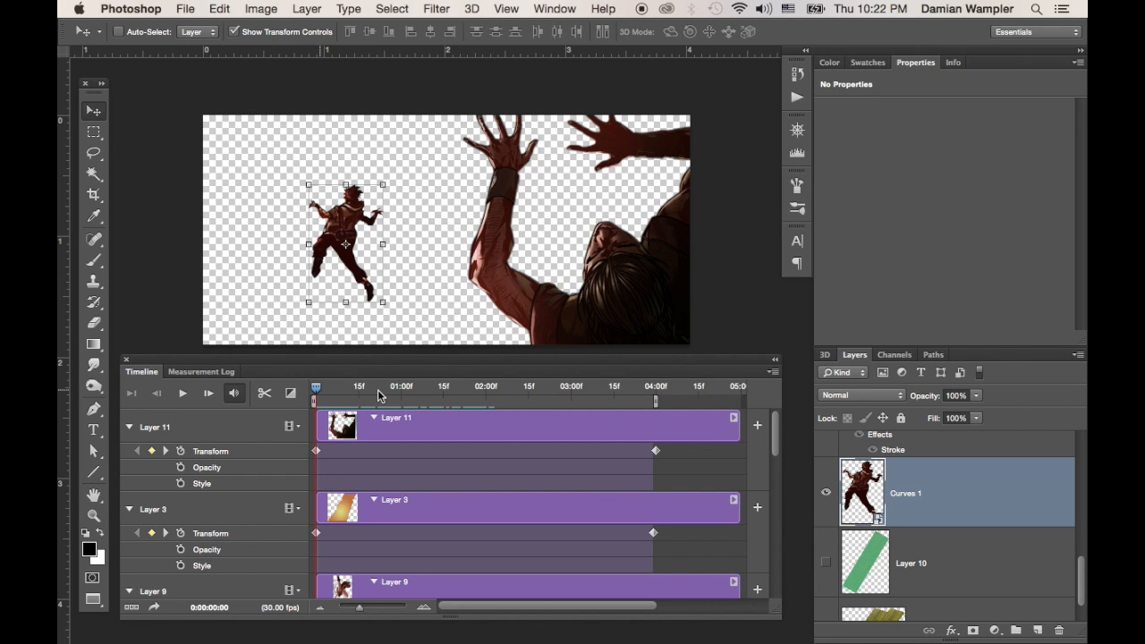
pyautogui.moveTo(316, 393)
pyautogui.mouseDown()
pyautogui.moveTo(657, 389)
pyautogui.moveTo(344, 390)
pyautogui.moveTo(302, 376)
pyautogui.mouseUp()
pyautogui.scroll(5, 988, 545)
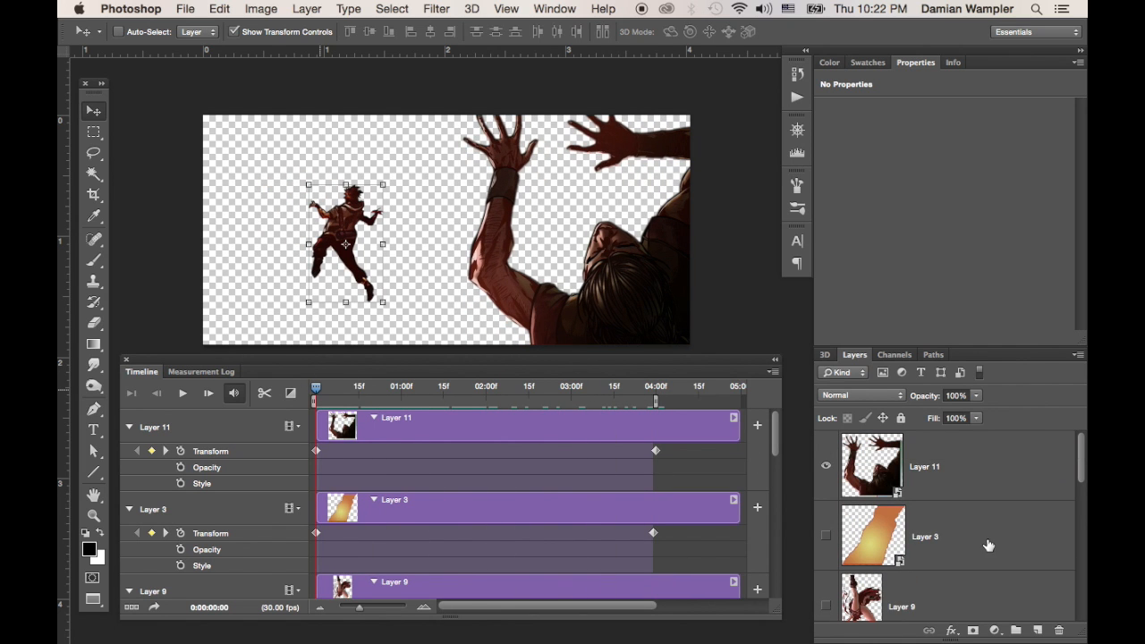
pyautogui.click(966, 482)
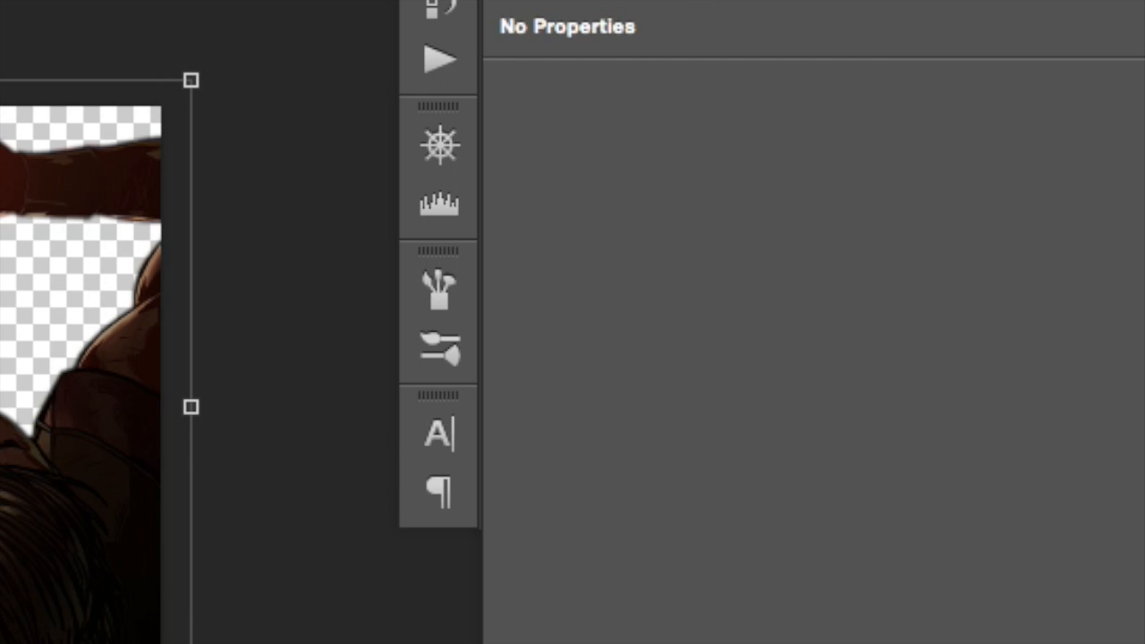
pyautogui.rightClick(965, 474)
pyautogui.click(622, 214)
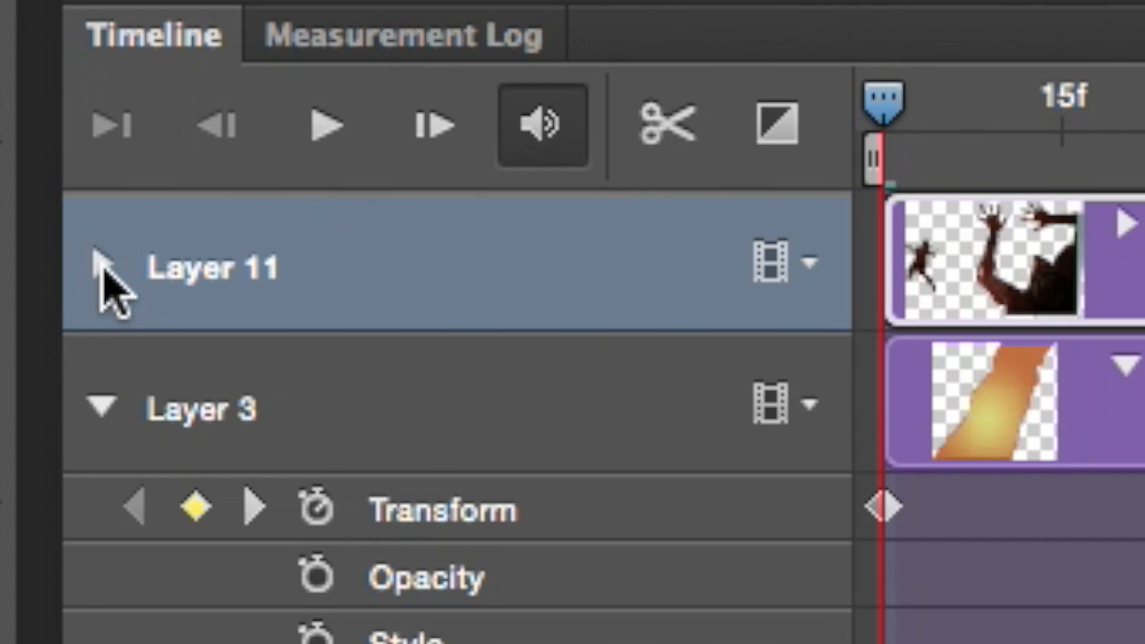
pyautogui.click(129, 427)
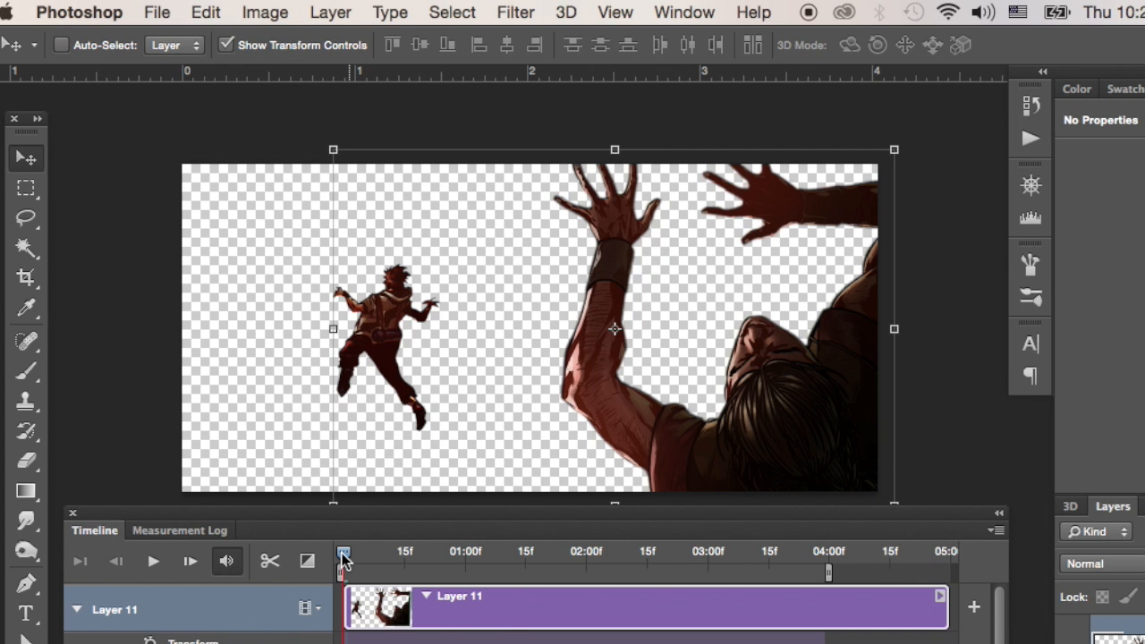
# Start Transform keyframes for the combined Layer 11 smart object at the beginning and rotate both figures counter-clockwise at 0:00:02:16
pyautogui.press('space')
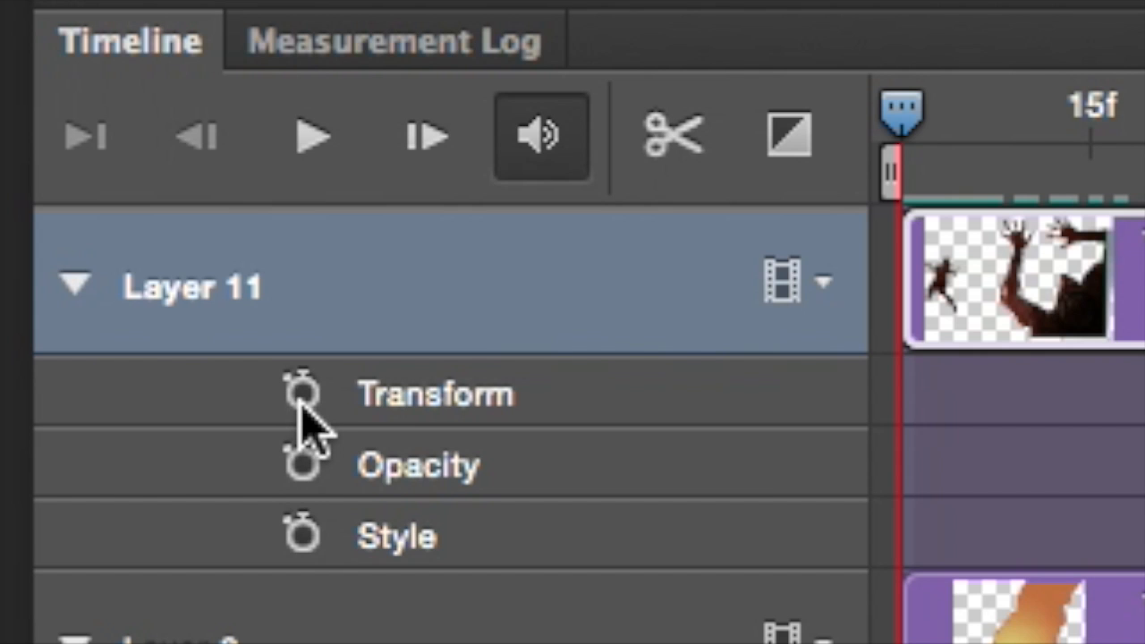
pyautogui.click(302, 398)
pyautogui.moveTo(407, 184); pyautogui.dragTo(871, 190)
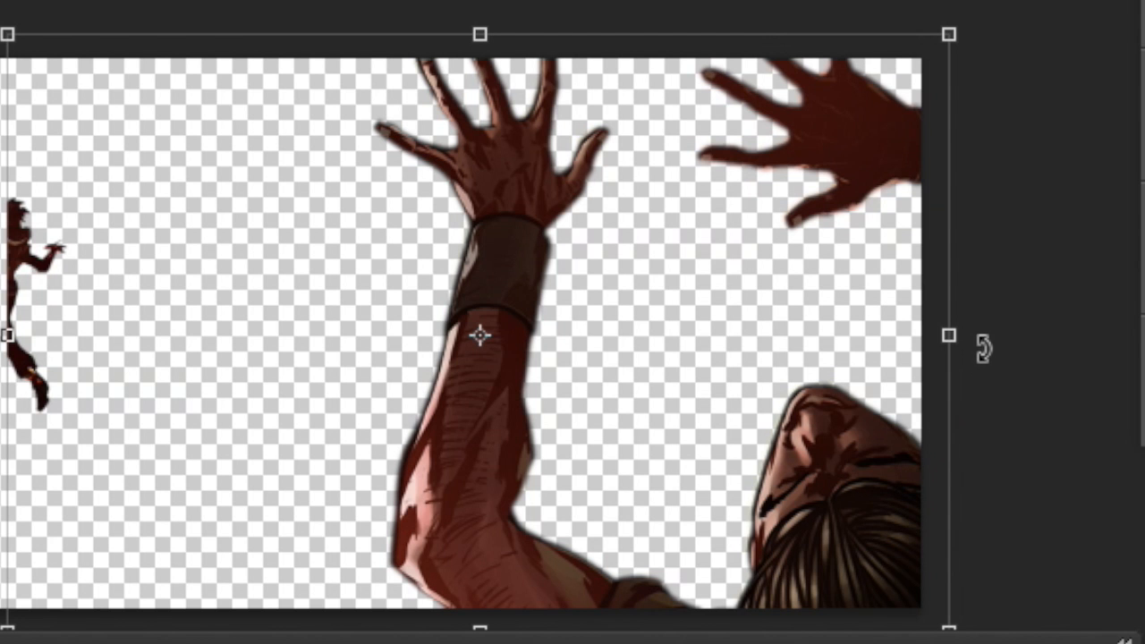
pyautogui.moveTo(990, 348); pyautogui.dragTo(840, 39)
pyautogui.press('Return')
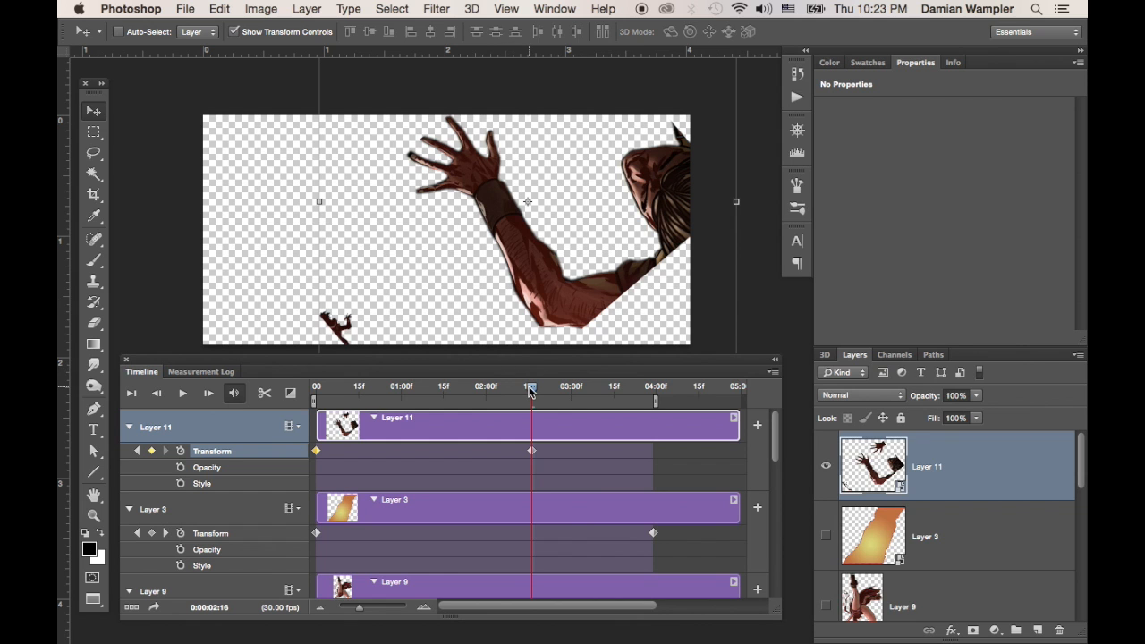
# Return the playhead to the start and play back the combined figures' rotation
pyautogui.moveTo(529, 391); pyautogui.dragTo(313, 372)
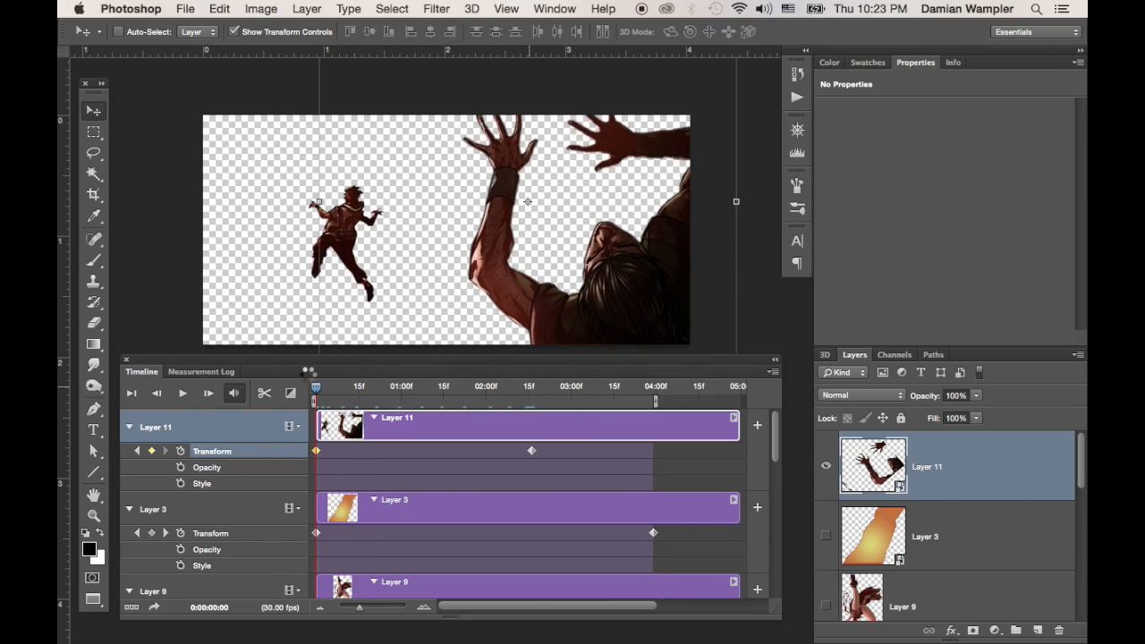
pyautogui.click(314, 386)
pyautogui.press('space')
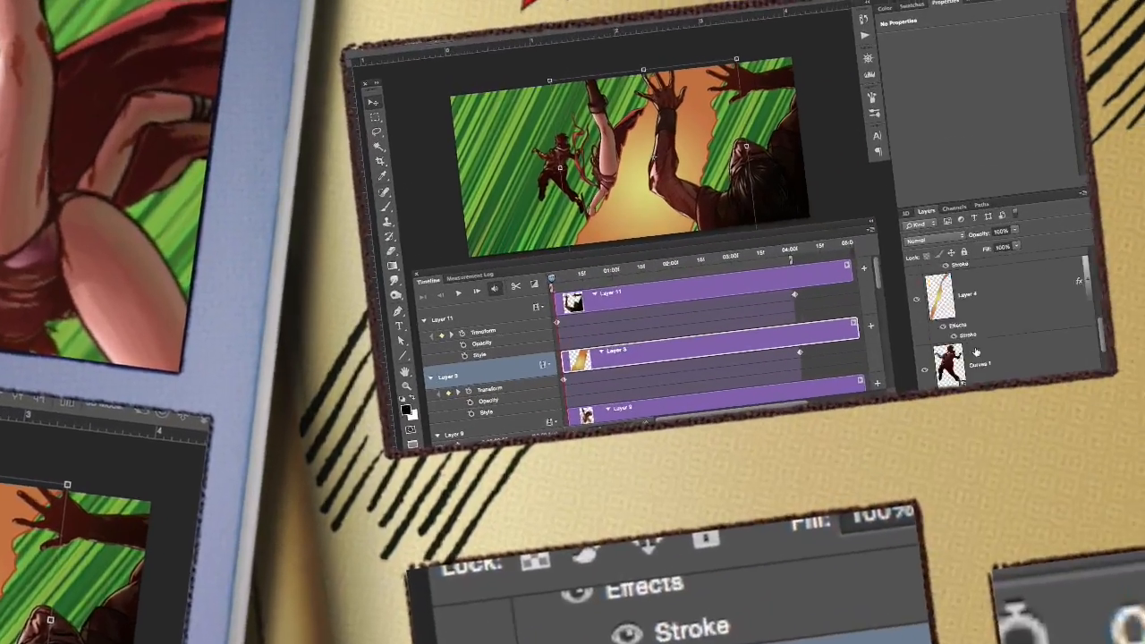
# Look through the layer stack for the flame streaks on Layer 5 and Layer 4, then scrub the timeline to review them
pyautogui.click(939, 581)
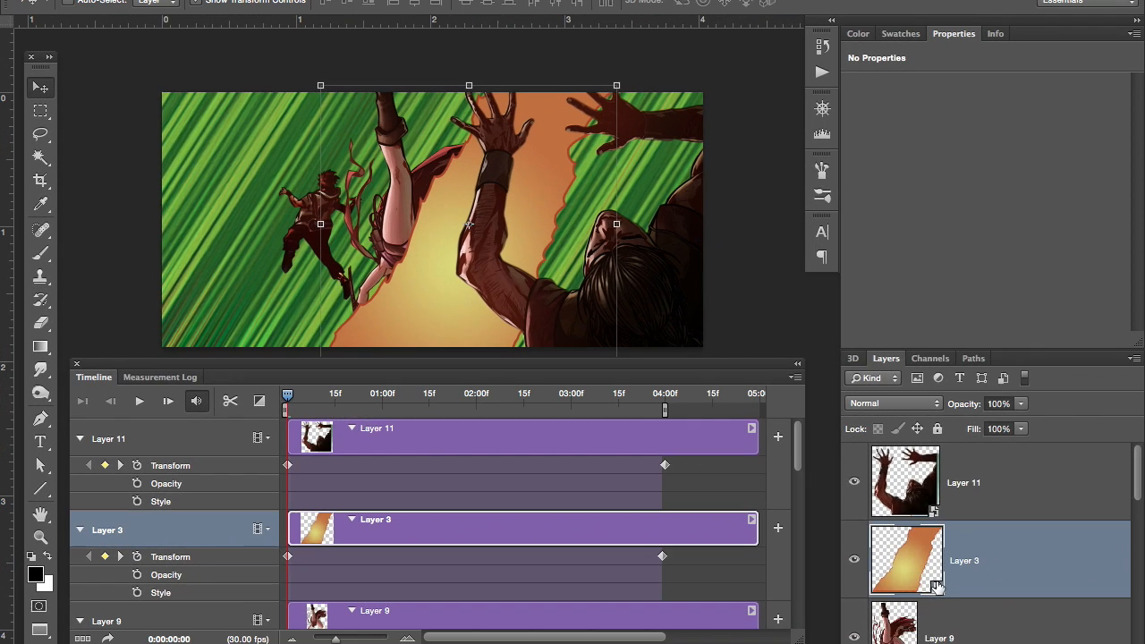
pyautogui.scroll(-1, 938, 588)
pyautogui.scroll(-5, 937, 587)
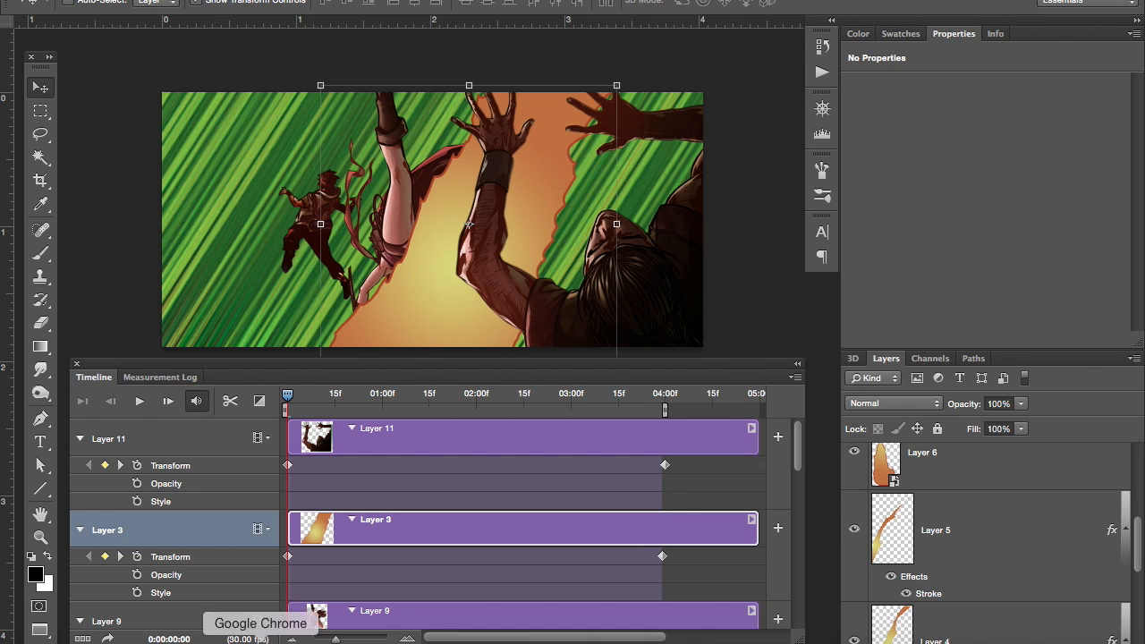
pyautogui.click(255, 641)
pyautogui.click(132, 640)
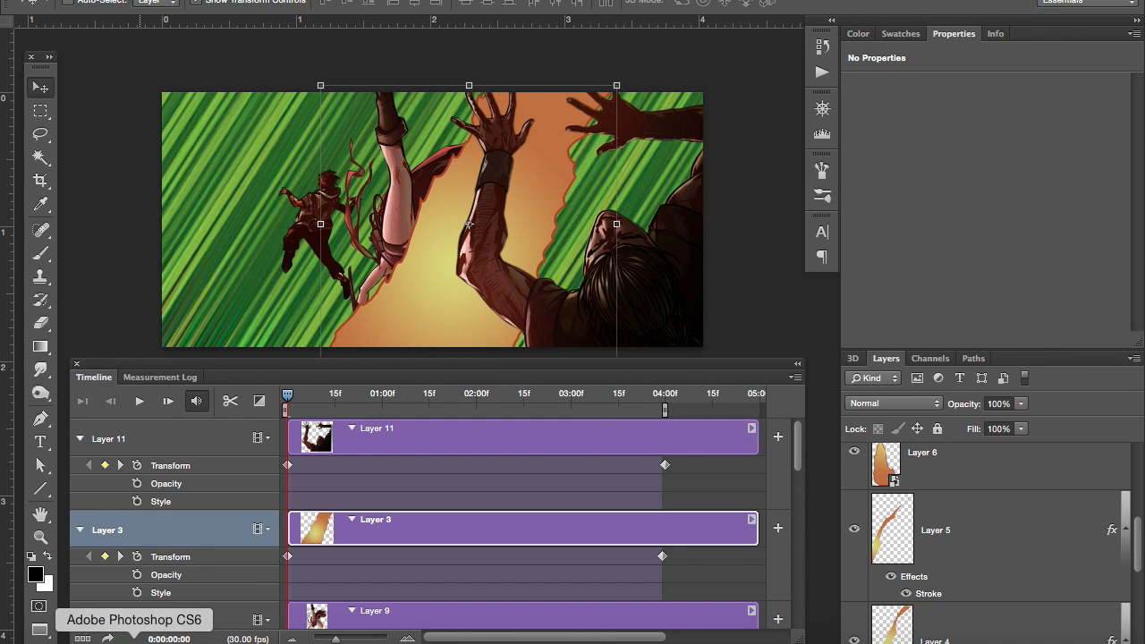
pyautogui.click(885, 529)
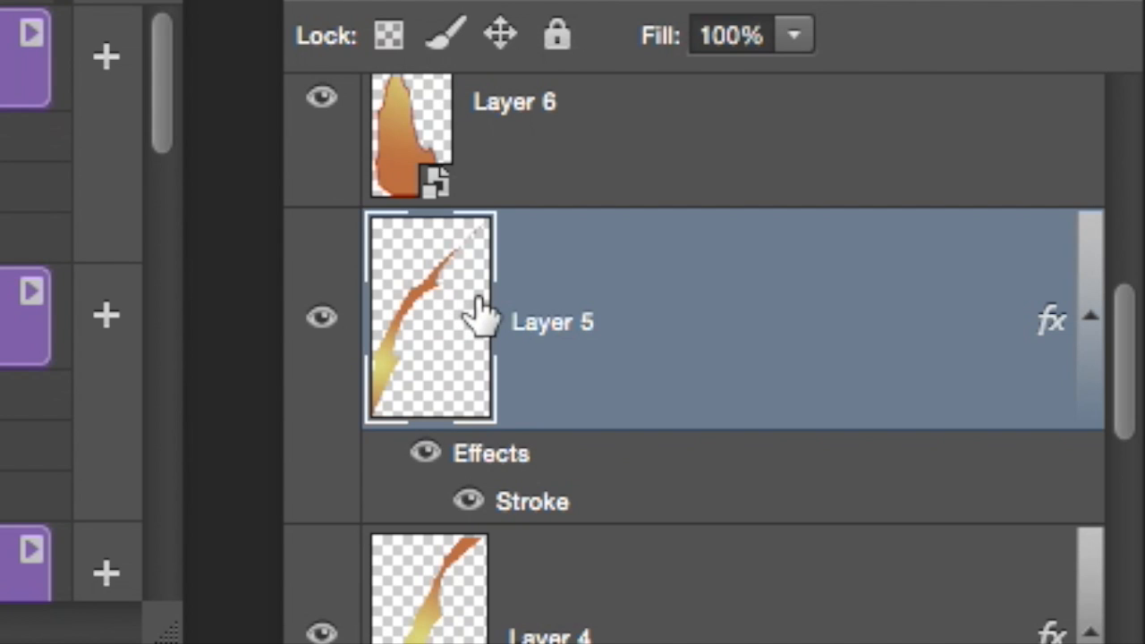
pyautogui.scroll(-1, 480, 316)
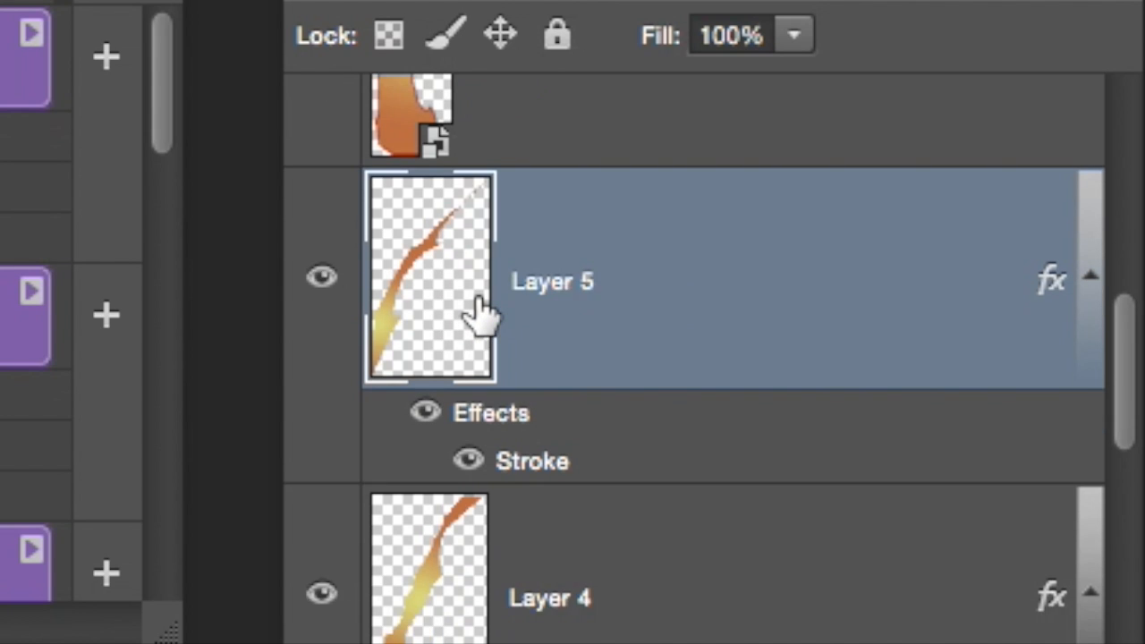
pyautogui.click(439, 528)
pyautogui.scroll(-4, 438, 528)
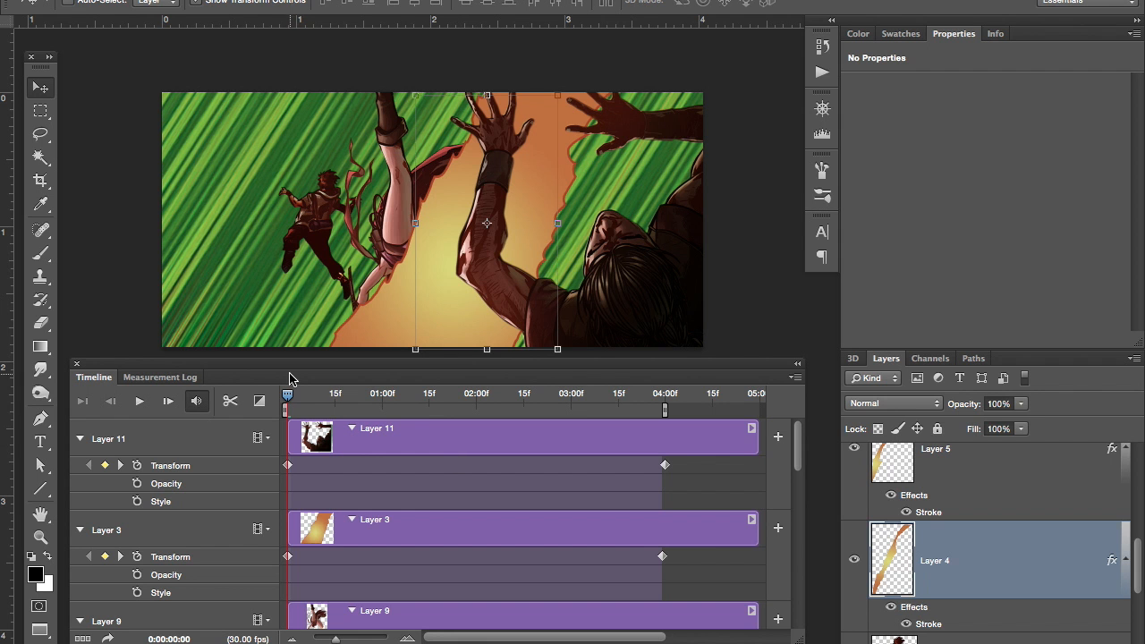
pyautogui.moveTo(287, 400); pyautogui.dragTo(549, 391)
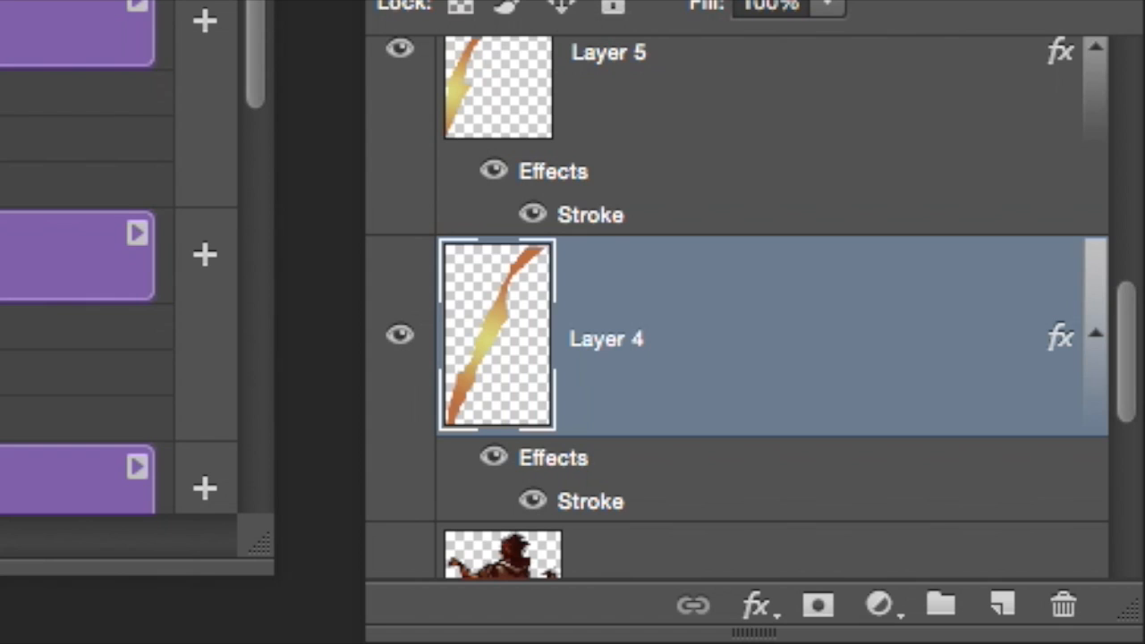
# Convert Layer 4 and Layer 5 together into one smart object and expand its animation properties in the timeline
pyautogui.scroll(-3, 659, 217)
pyautogui.scroll(5, 659, 218)
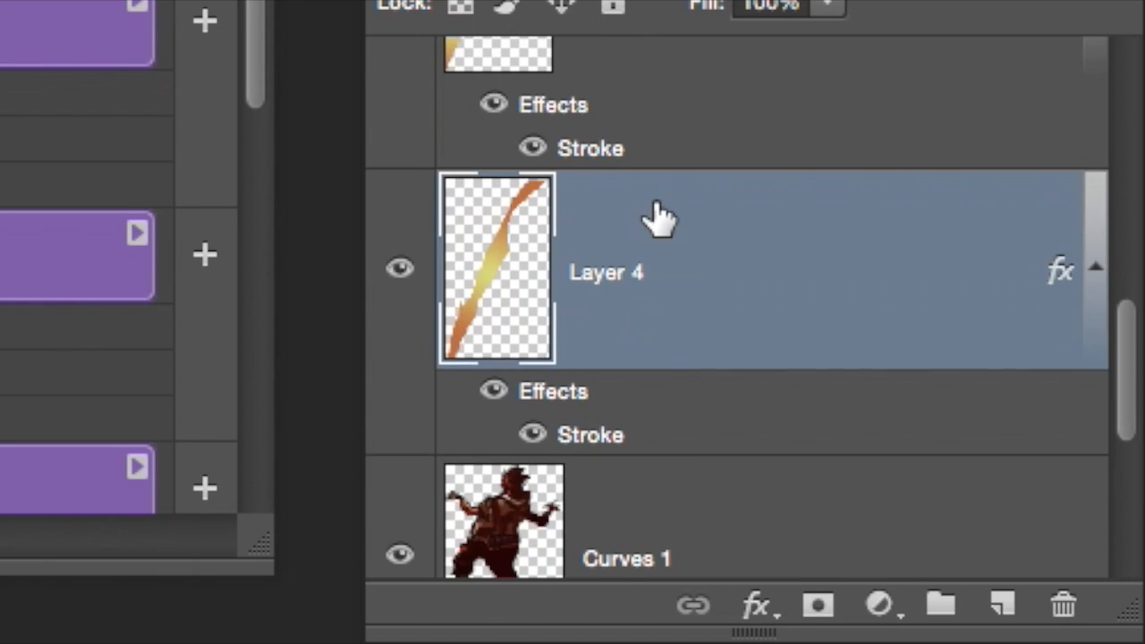
pyautogui.keyDown('shift'); pyautogui.click(782, 202); pyautogui.keyUp('shift')
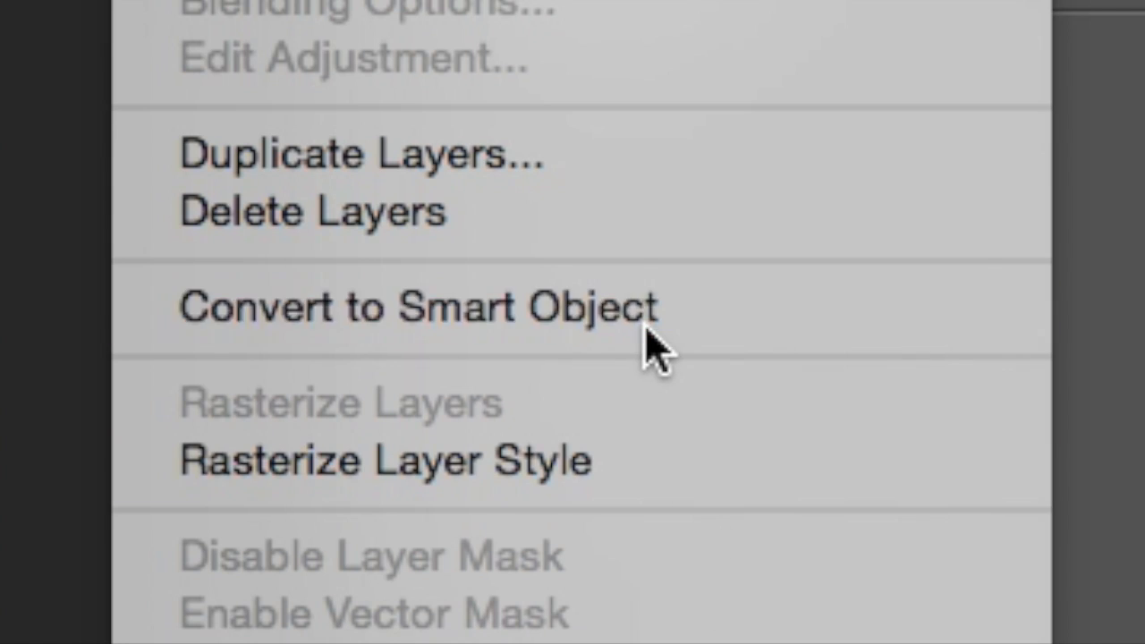
pyautogui.click(649, 322)
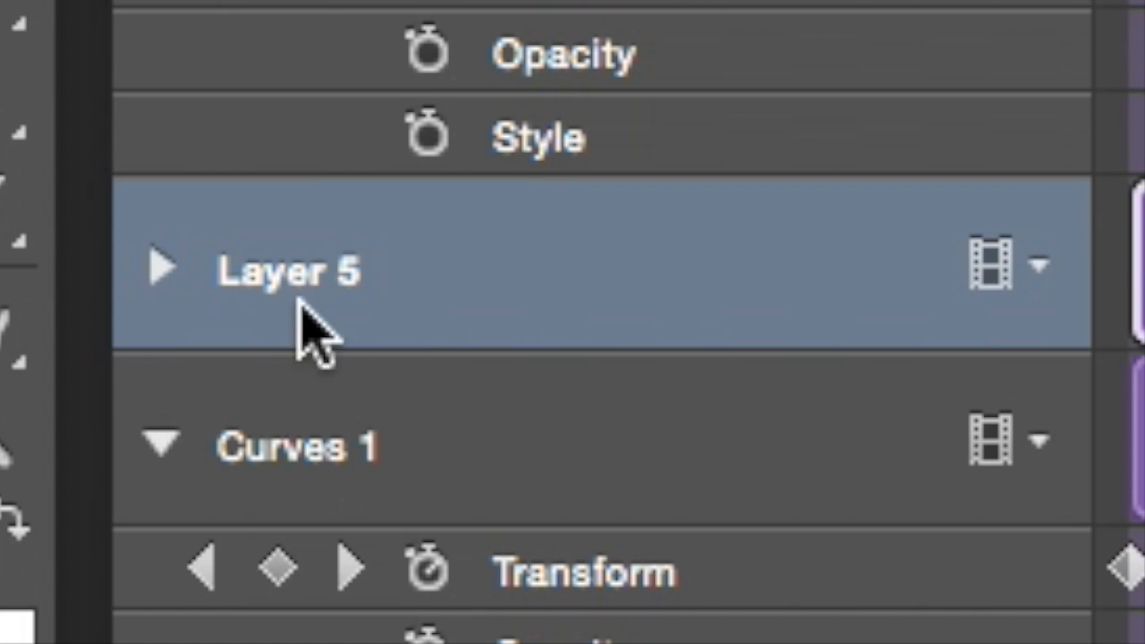
pyautogui.click(167, 265)
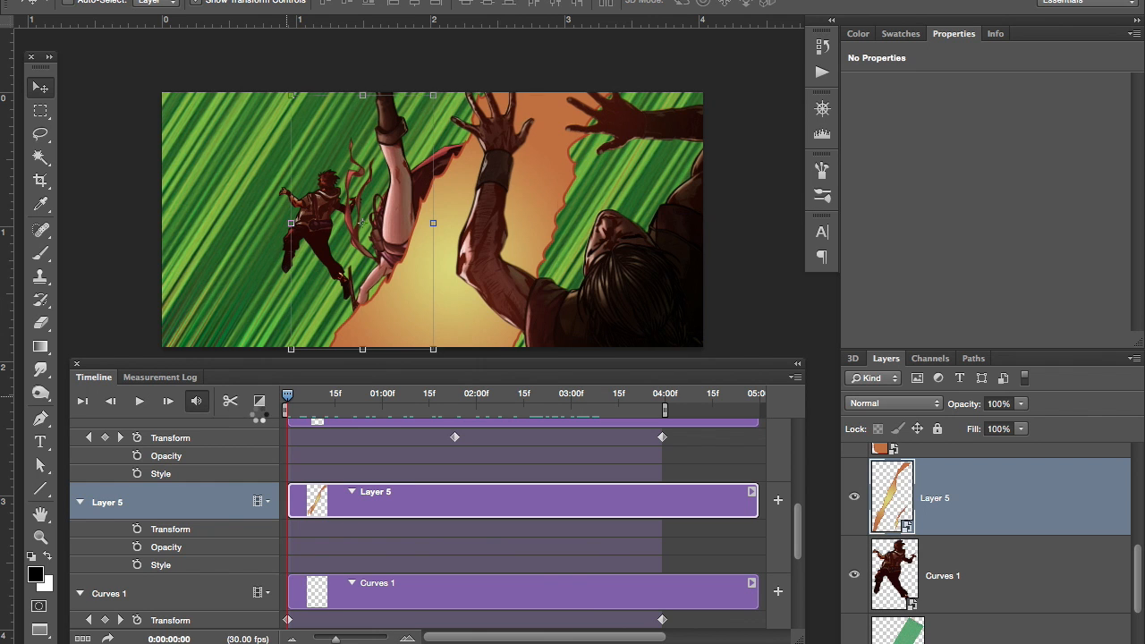
# Start Transform keyframes for the Layer 5 smart object at 0:00:02:04 and enlarge it past the canvas's lower-left corner at 0:00:03:25
pyautogui.moveTo(288, 400); pyautogui.dragTo(488, 396)
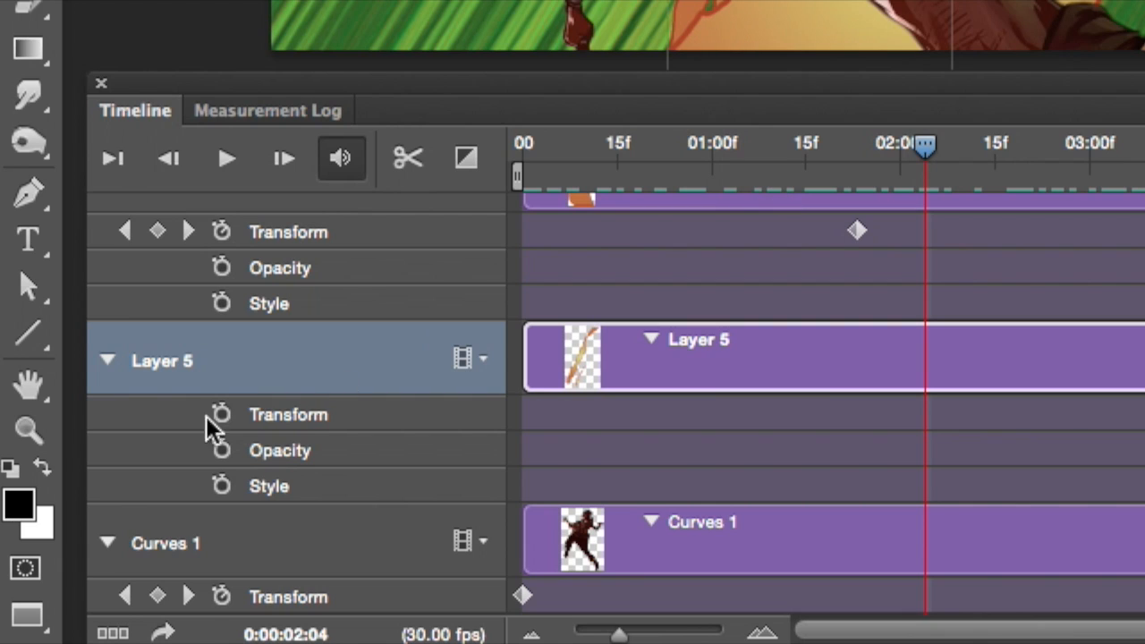
pyautogui.click(221, 415)
pyautogui.moveTo(925, 145); pyautogui.dragTo(1144, 164)
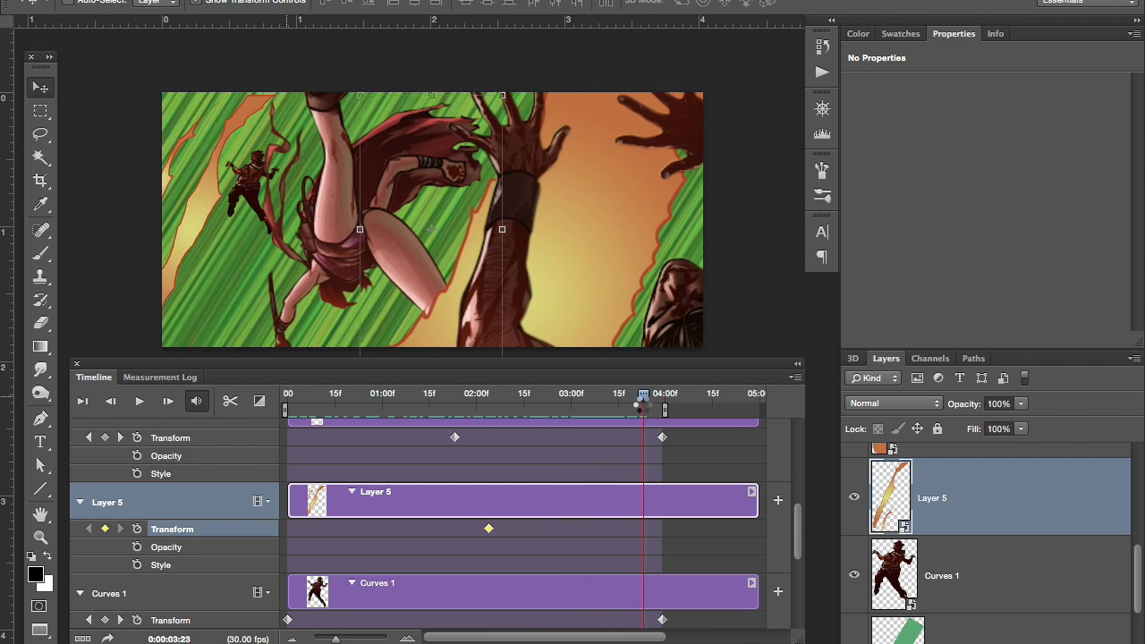
pyautogui.moveTo(642, 405); pyautogui.dragTo(649, 405)
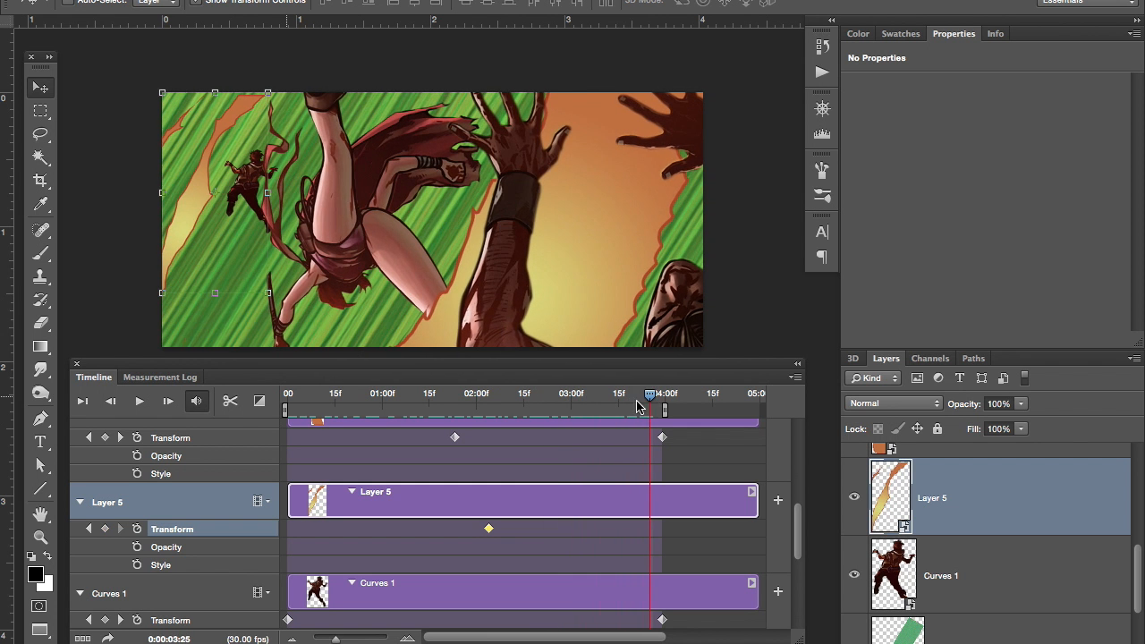
pyautogui.click(161, 292)
pyautogui.scroll(-5, 163, 291)
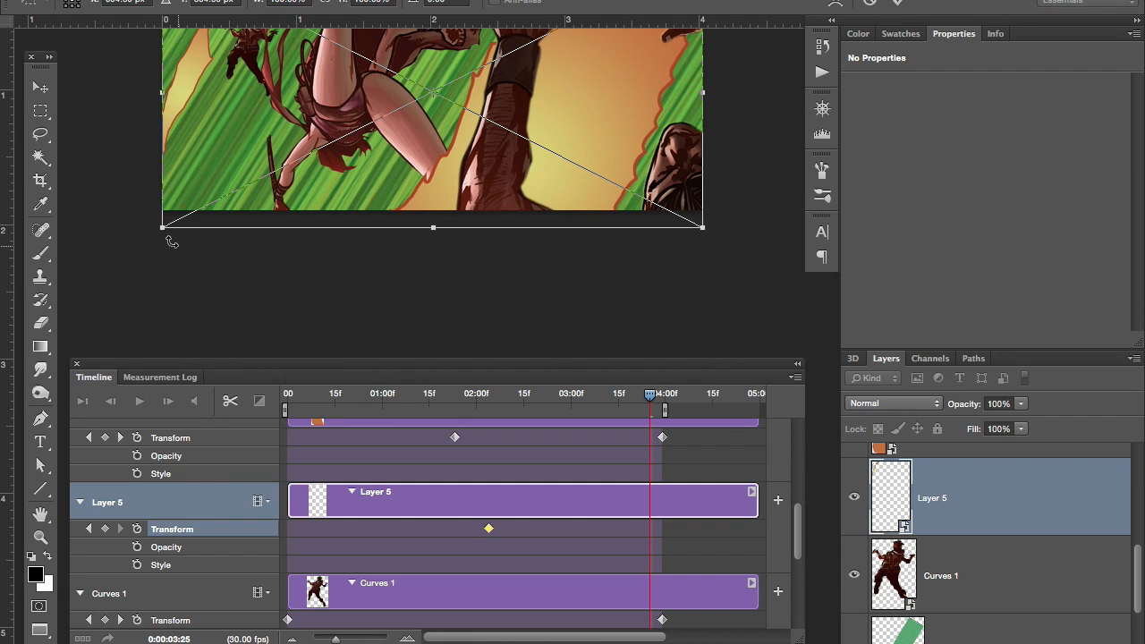
pyautogui.moveTo(166, 229); pyautogui.dragTo(61, 335)
pyautogui.doubleClick(334, 173)
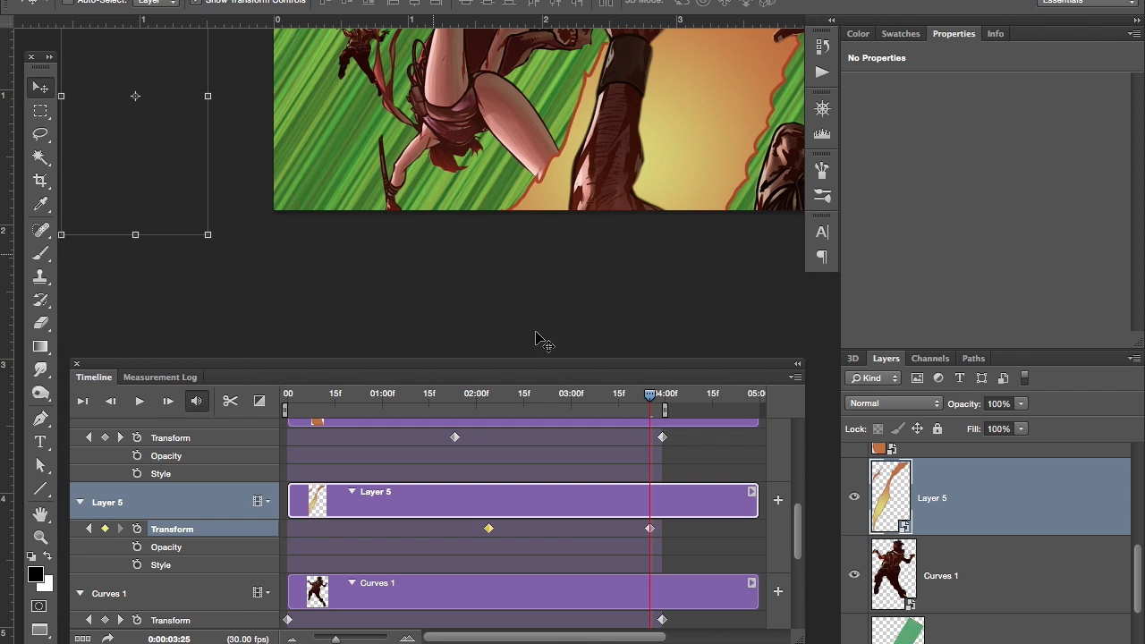
# Scrub back through the timeline to review the flame streaks' motion between the two Transform keyframes
pyautogui.scroll(6, 521, 259)
pyautogui.hscroll(2, 521, 259)
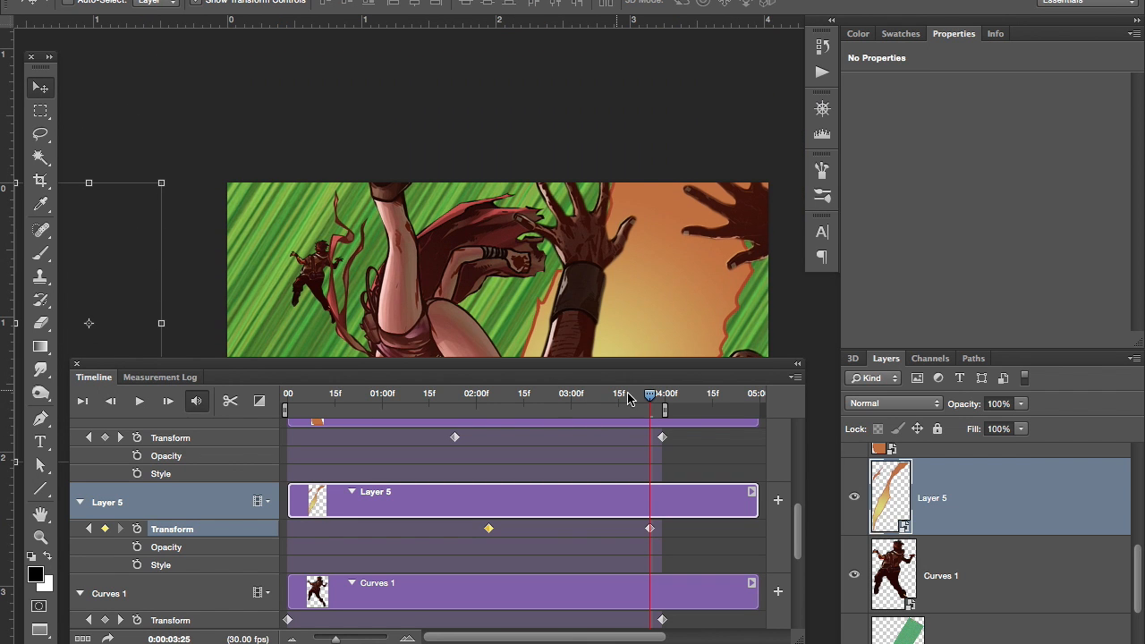
pyautogui.moveTo(631, 400); pyautogui.dragTo(570, 394)
pyautogui.scroll(-4, 534, 309)
pyautogui.moveTo(700, 412); pyautogui.dragTo(663, 420)
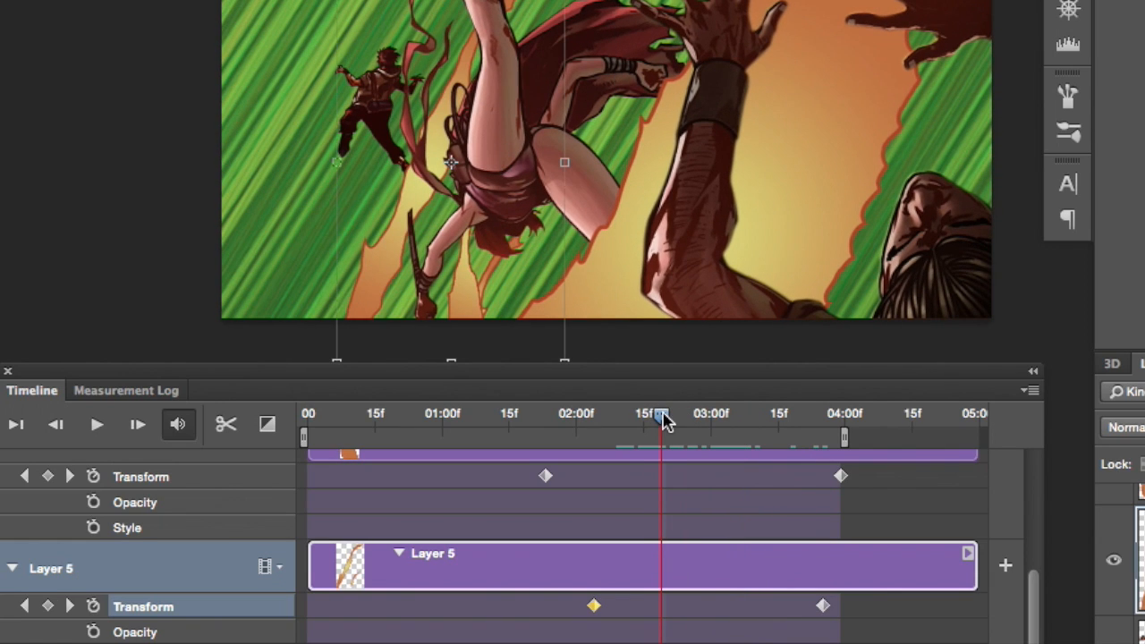
# At Layer 5's last Transform keyframe, make the streaks narrower and taller and shift them farther off the canvas's lower left
pyautogui.click(70, 607)
pyautogui.scroll(-3, 187, 296)
pyautogui.click(138, 268)
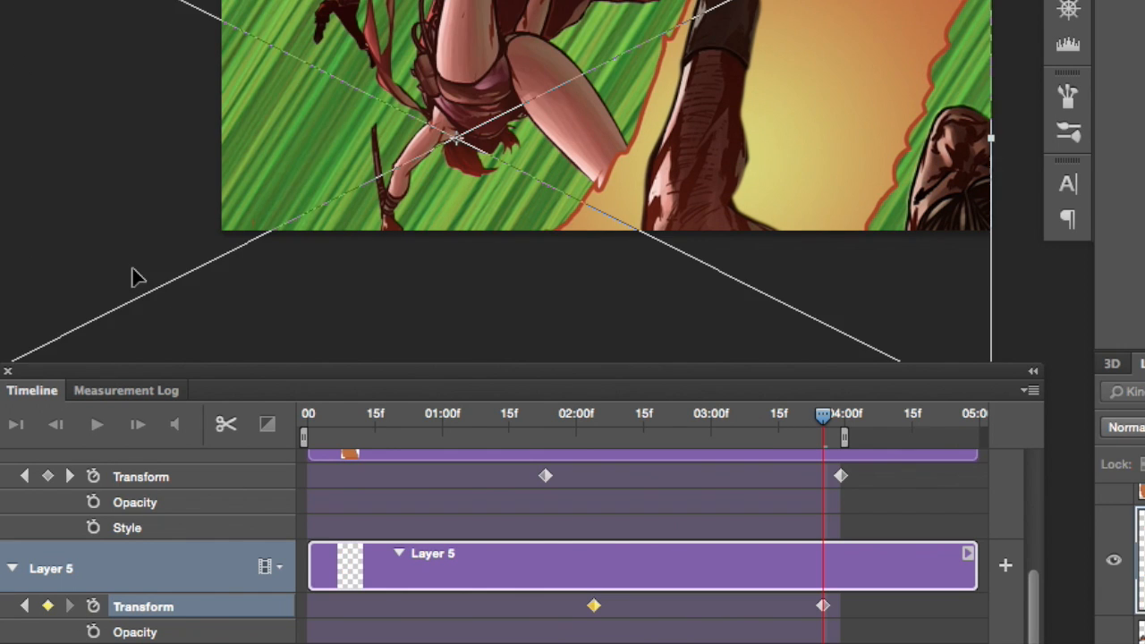
pyautogui.scroll(-6, 303, 252)
pyautogui.hscroll(-10, 302, 252)
pyautogui.moveTo(265, 219); pyautogui.dragTo(523, 327)
pyautogui.press('Return')
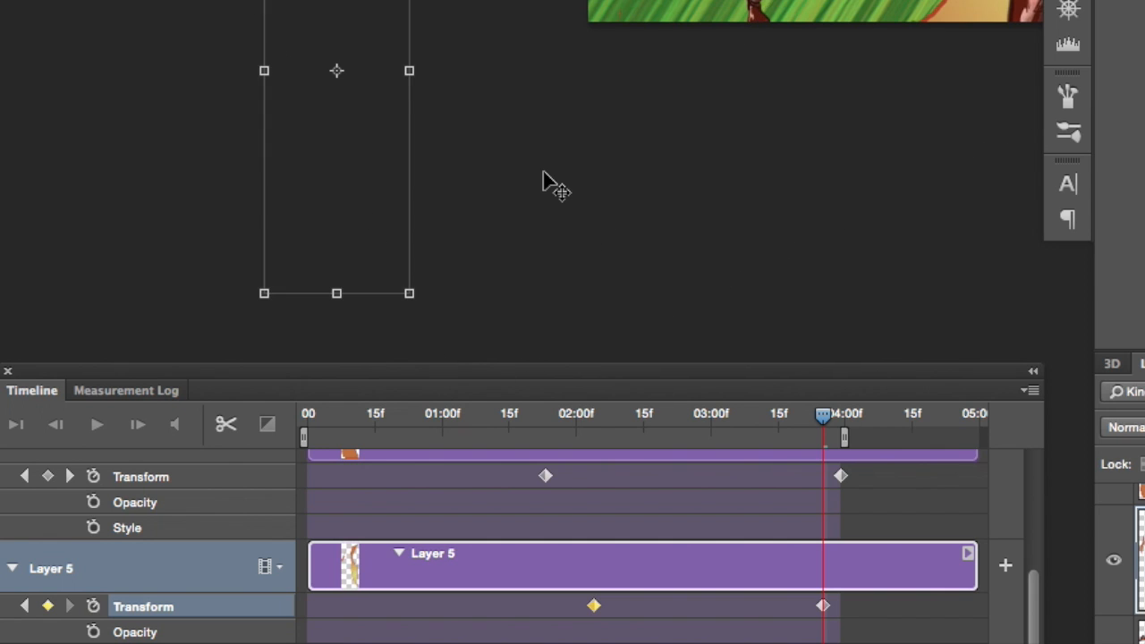
# Scrub the timeline back to the start to review the reshaped streaks' animation
pyautogui.scroll(6, 543, 170)
pyautogui.moveTo(818, 413); pyautogui.dragTo(773, 411)
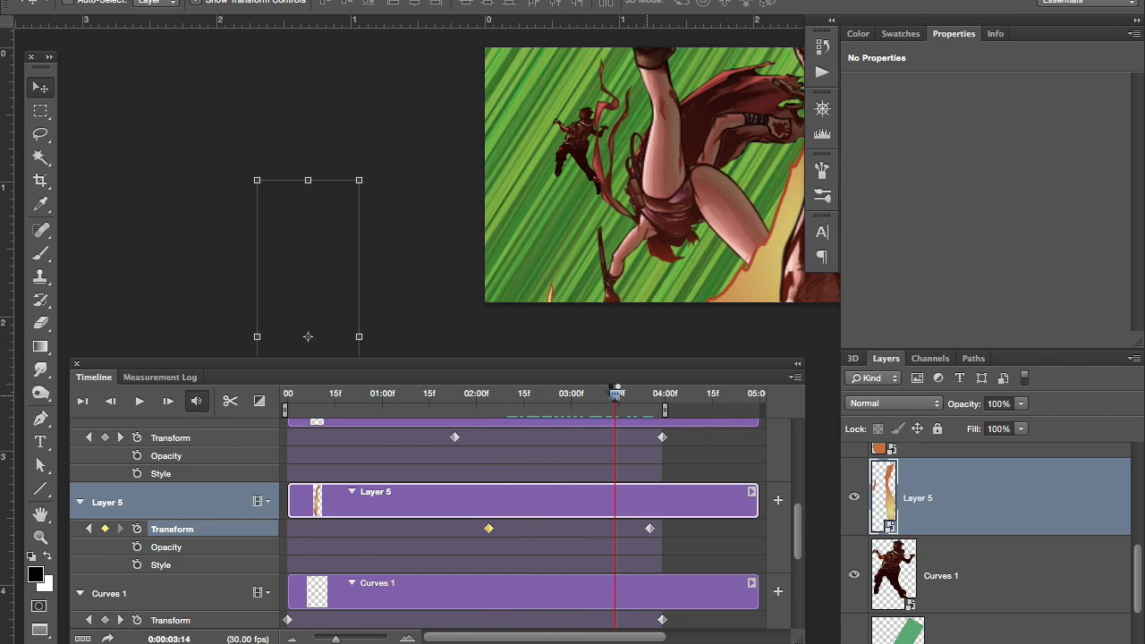
pyautogui.moveTo(617, 391); pyautogui.dragTo(266, 397)
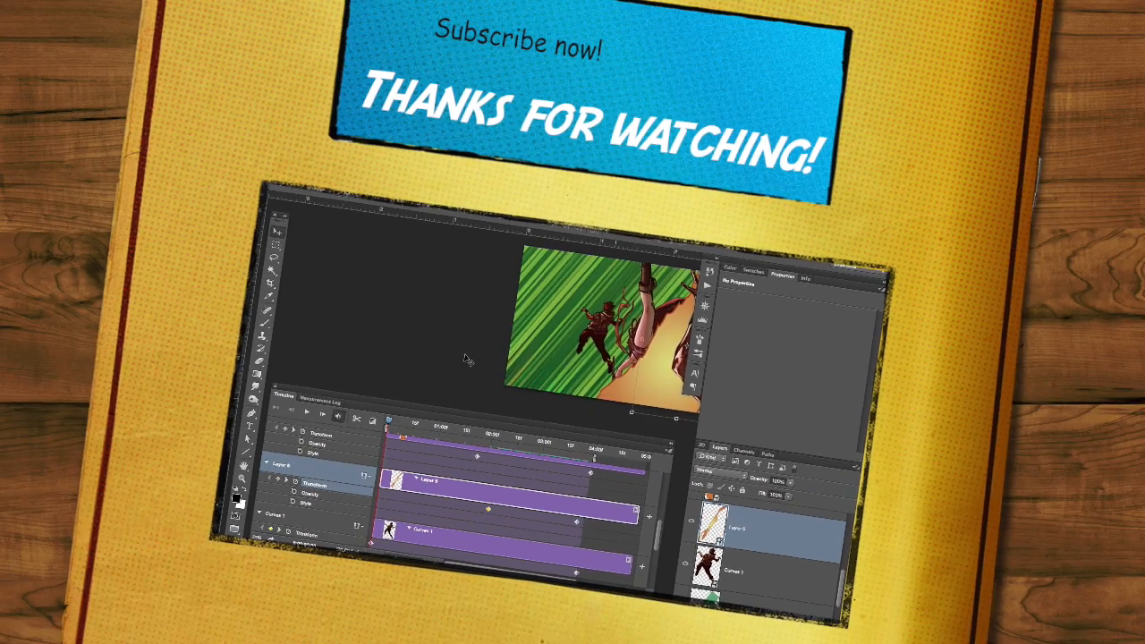